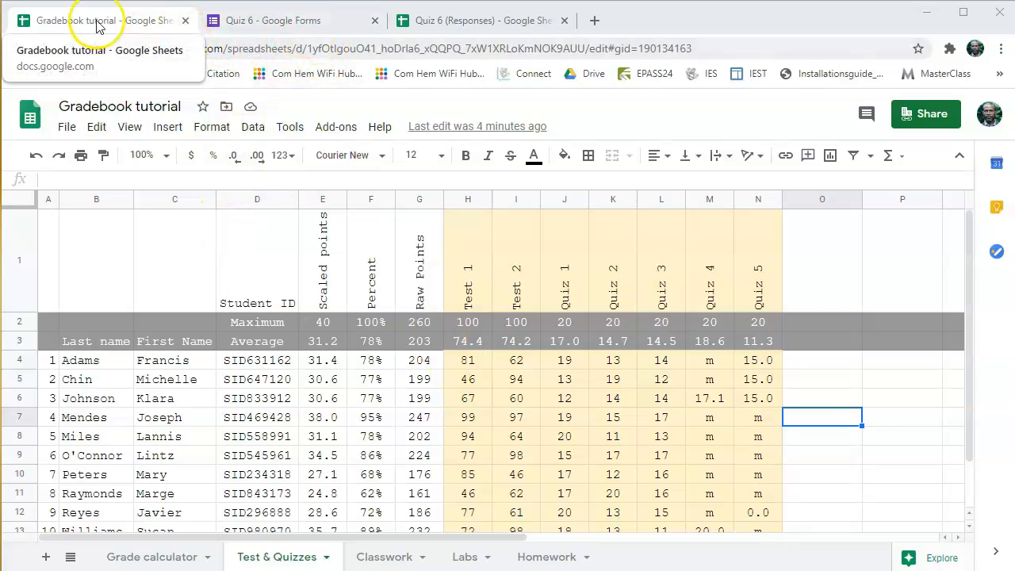
# - Review the Quiz 6 form's response summary and open its linked response spreadsheet
pyautogui.click(312, 19)
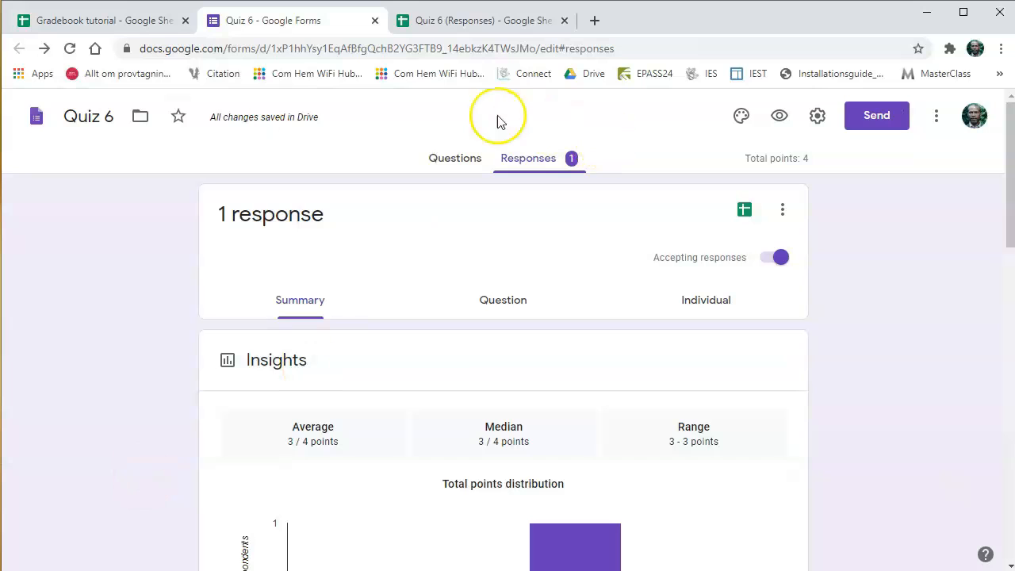
pyautogui.scroll(-10, 493, 373)
pyautogui.scroll(10, 497, 374)
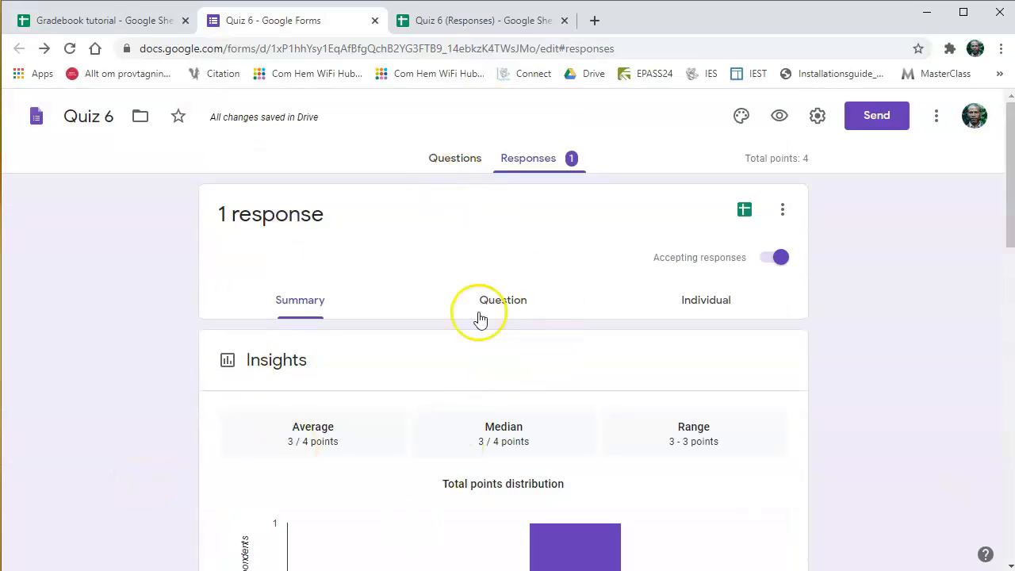
pyautogui.click(457, 21)
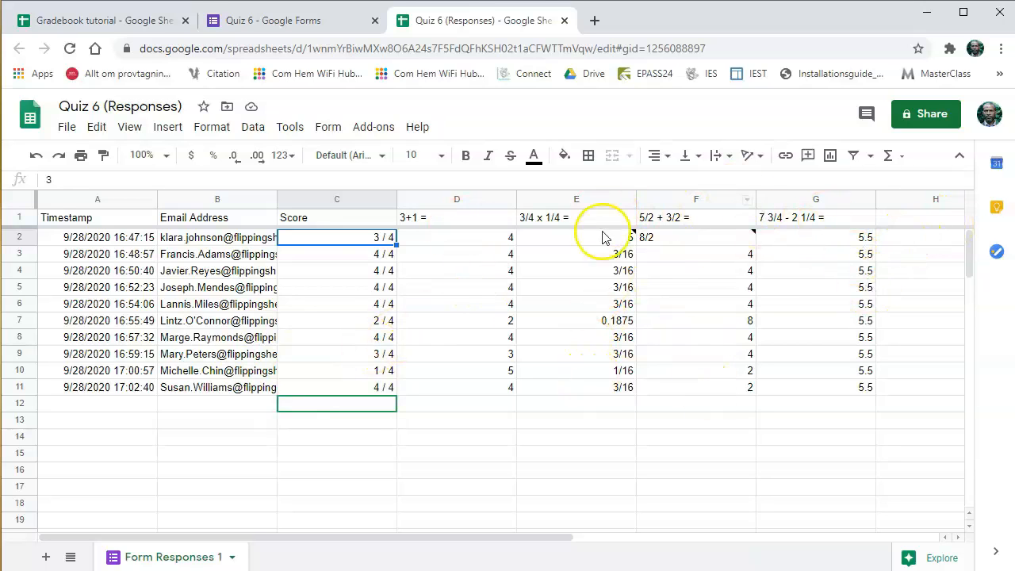
# - In the Gradebook tutorial spreadsheet, insert a column after Quiz 5 and title it Quiz 6
pyautogui.click(132, 21)
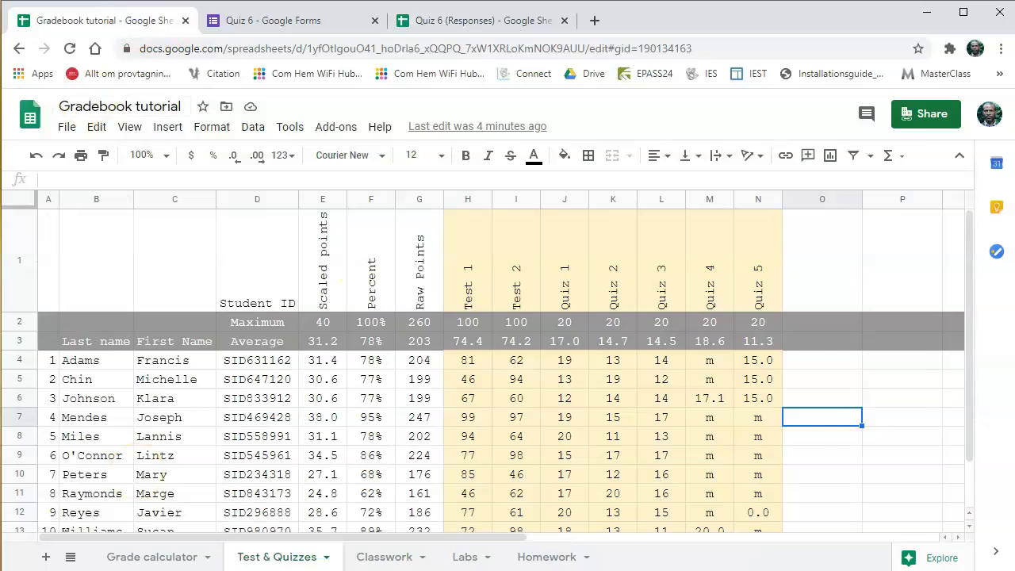
pyautogui.rightClick(750, 200)
pyautogui.click(817, 288)
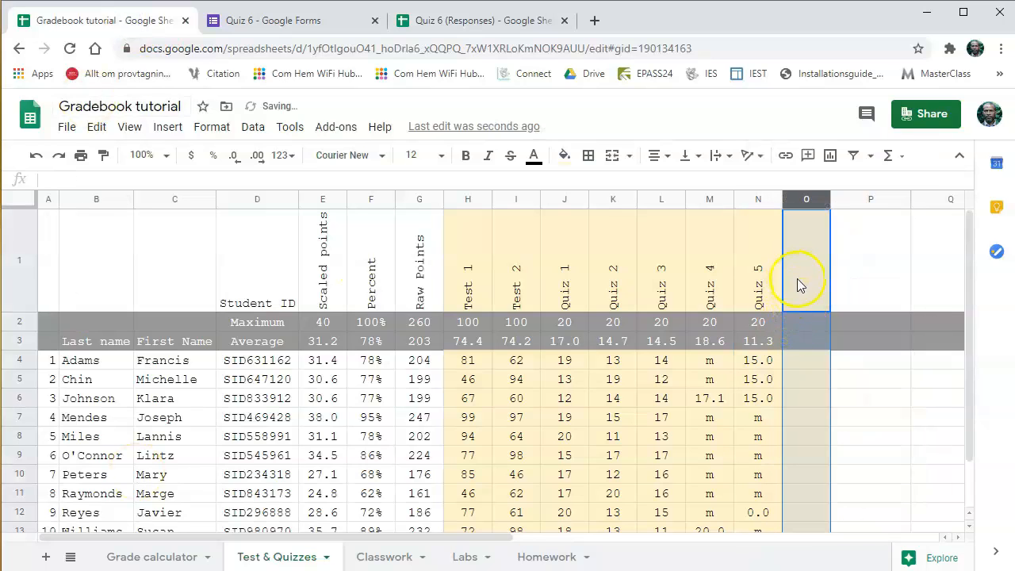
pyautogui.click(797, 279)
pyautogui.write('Quiz 6')
# - Copy the Quiz 5 maximum and average cells into rows 2 and 3 of the Quiz 6 column
pyautogui.click(758, 322)
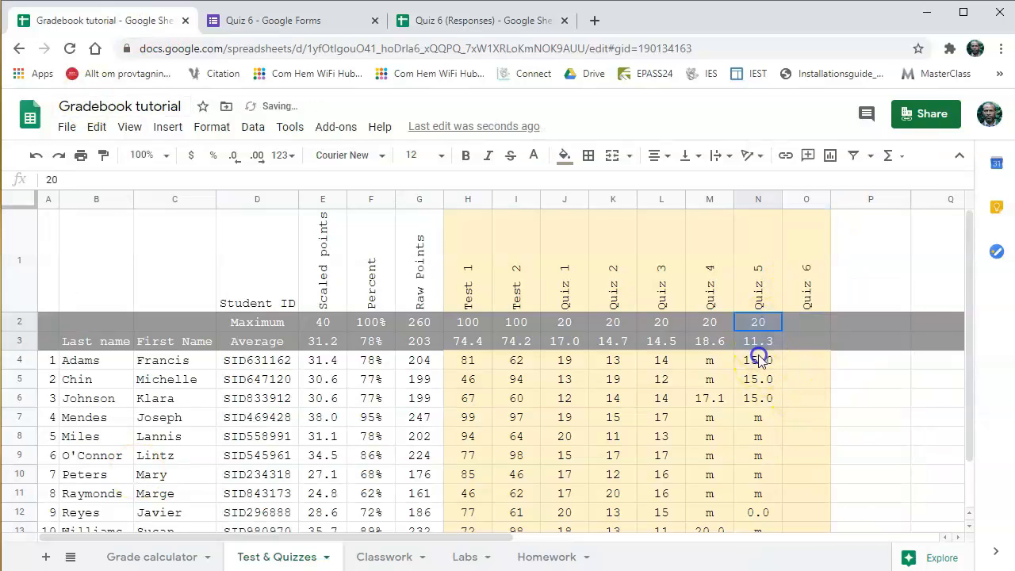
pyautogui.moveTo(759, 355); pyautogui.dragTo(758, 345)
pyautogui.hotkey('ctrl', 'c')
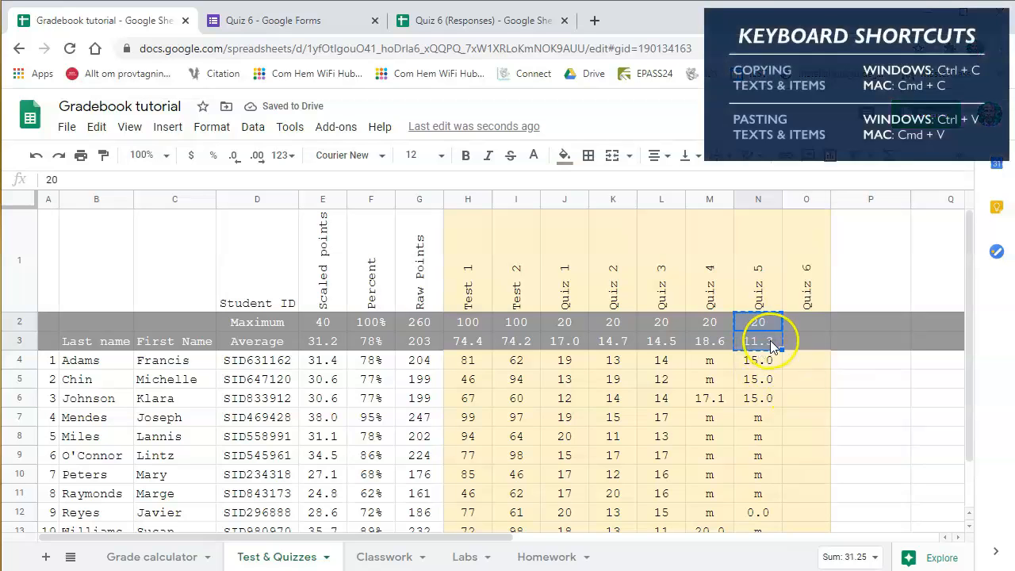
pyautogui.click(805, 323)
pyautogui.hotkey('ctrl', 'v')
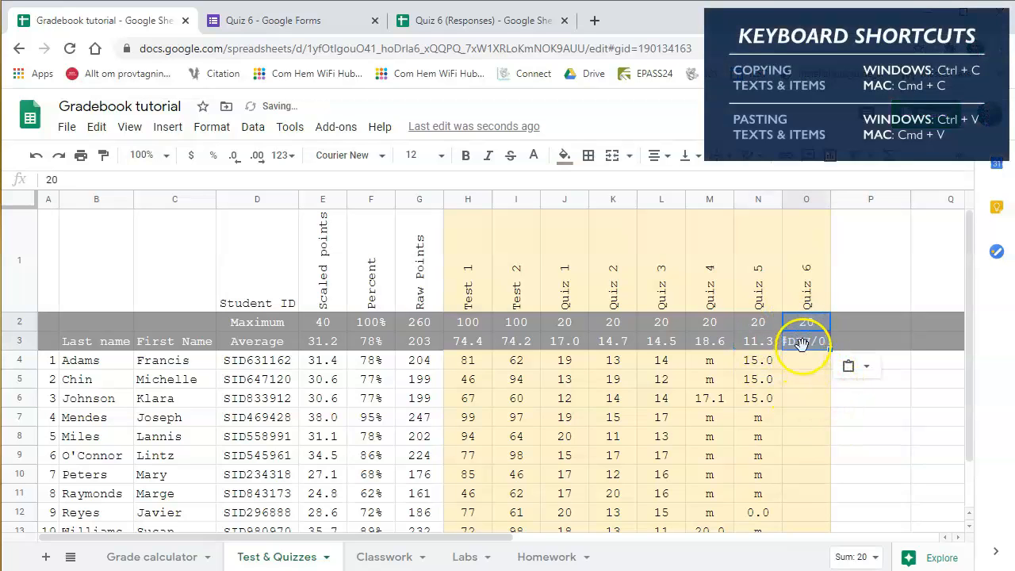
pyautogui.moveTo(820, 340)
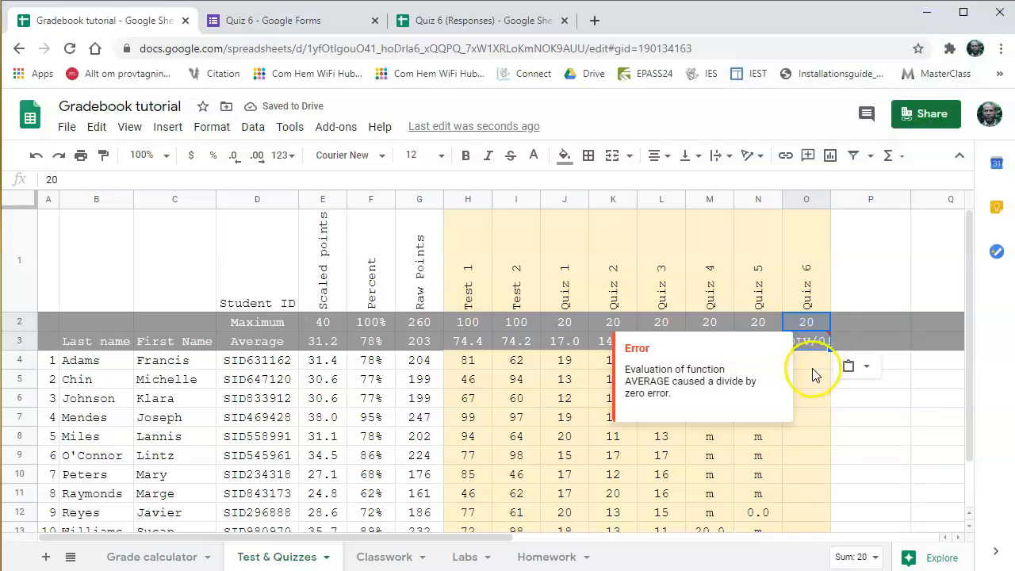
pyautogui.click(819, 361)
# - Copy the students' last and first names from B4:C13 into a new sheet in the Quiz 6 (Responses) spreadsheet
pyautogui.hscroll(2, 444, 419)
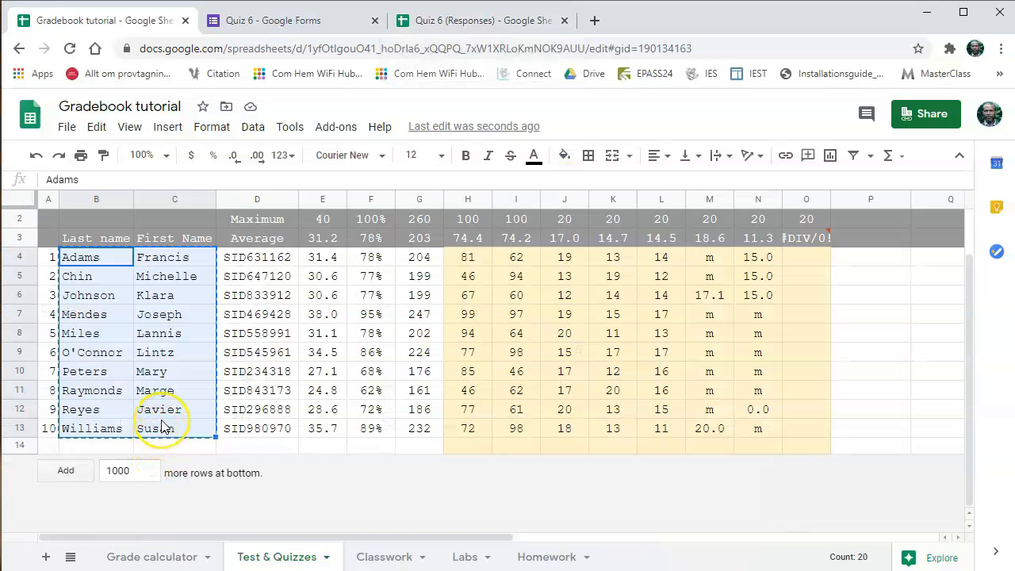
pyautogui.hotkey('ctrl', 'c')
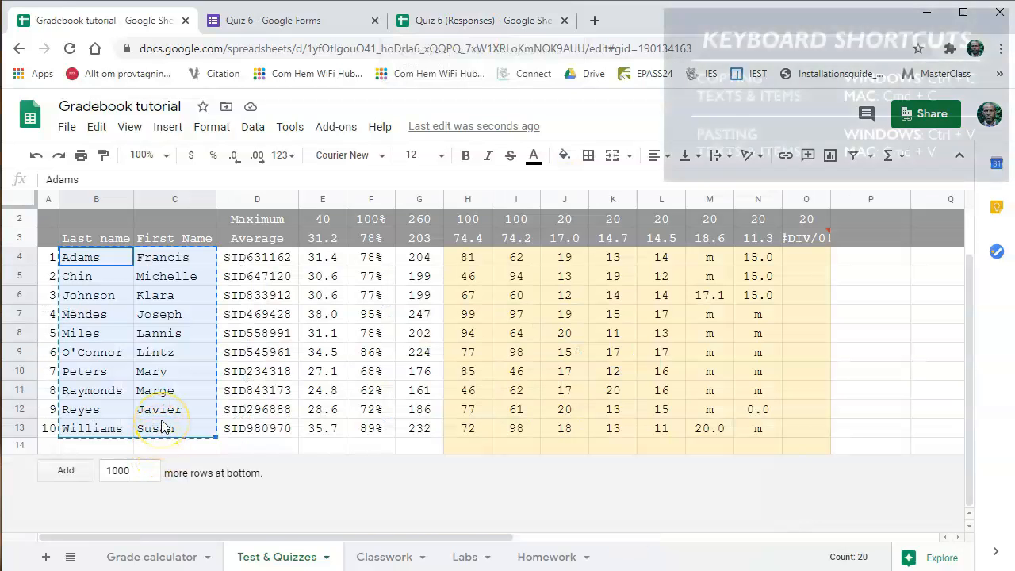
pyautogui.click(48, 557)
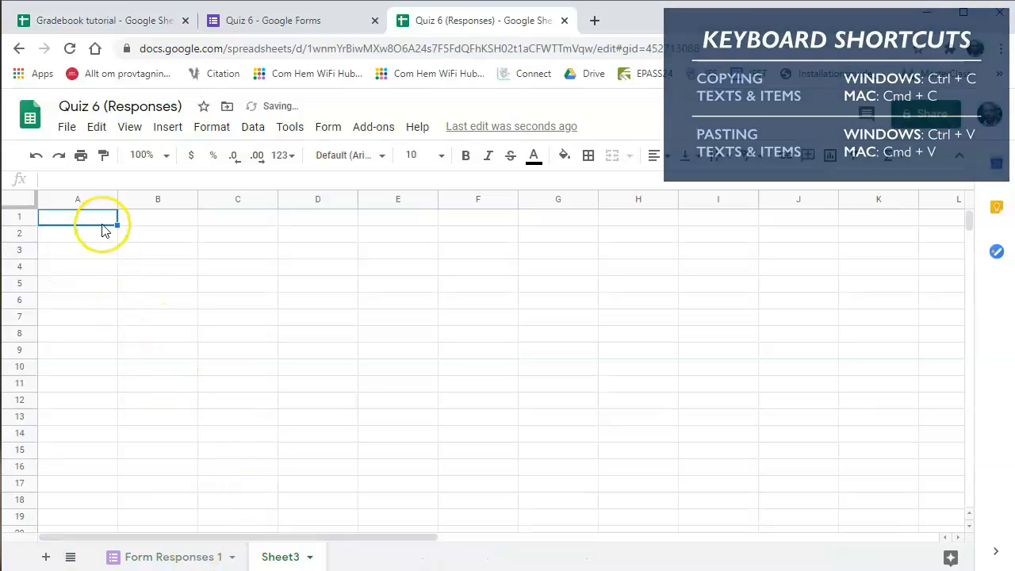
pyautogui.hotkey('ctrl', 'v')
# - Narrow all columns of the Form Responses 1 sheet to one uniform width
pyautogui.click(167, 557)
pyautogui.click(16, 204)
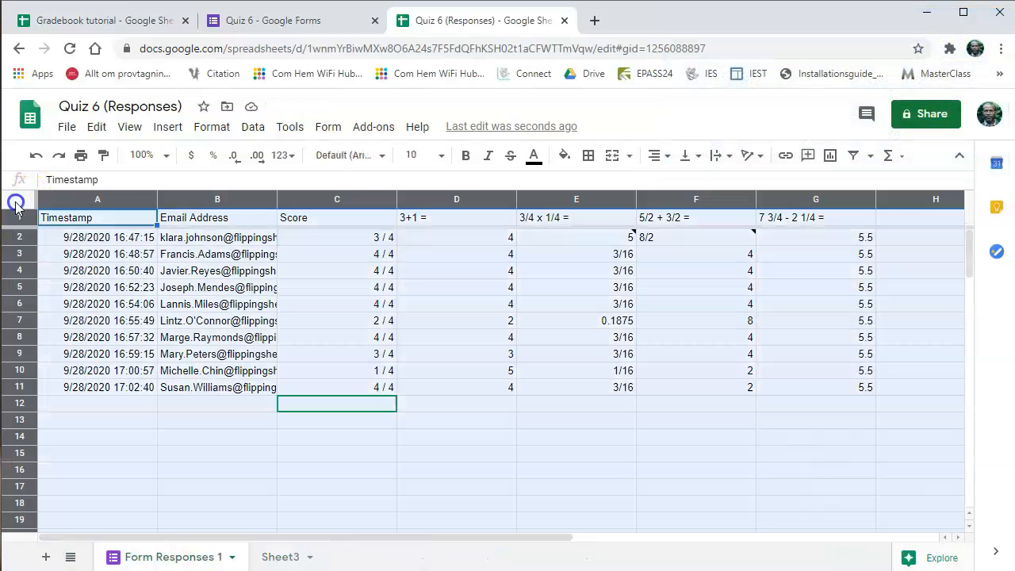
pyautogui.moveTo(397, 199); pyautogui.dragTo(325, 199)
pyautogui.click(406, 237)
# - Split the email address in B2 at its periods with =split(B2,".") in H2, and widen column I to fit the text
pyautogui.click(111, 237)
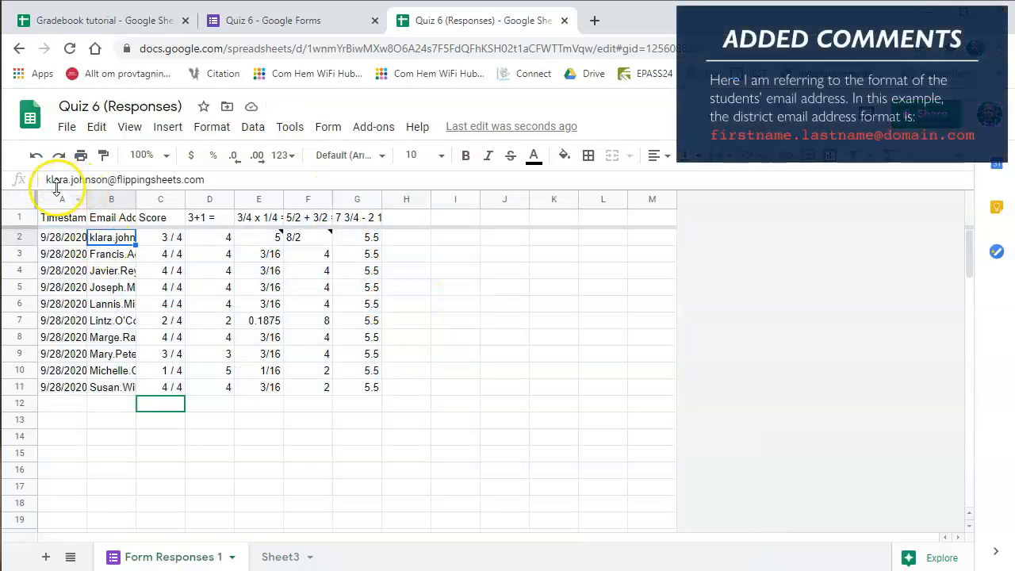
pyautogui.doubleClick(56, 184)
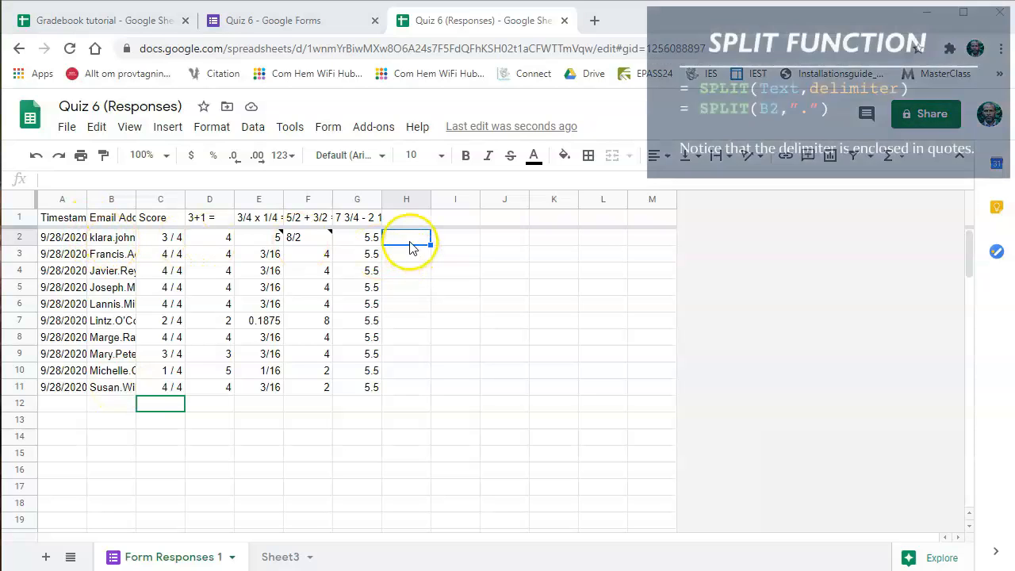
pyautogui.write('=split')
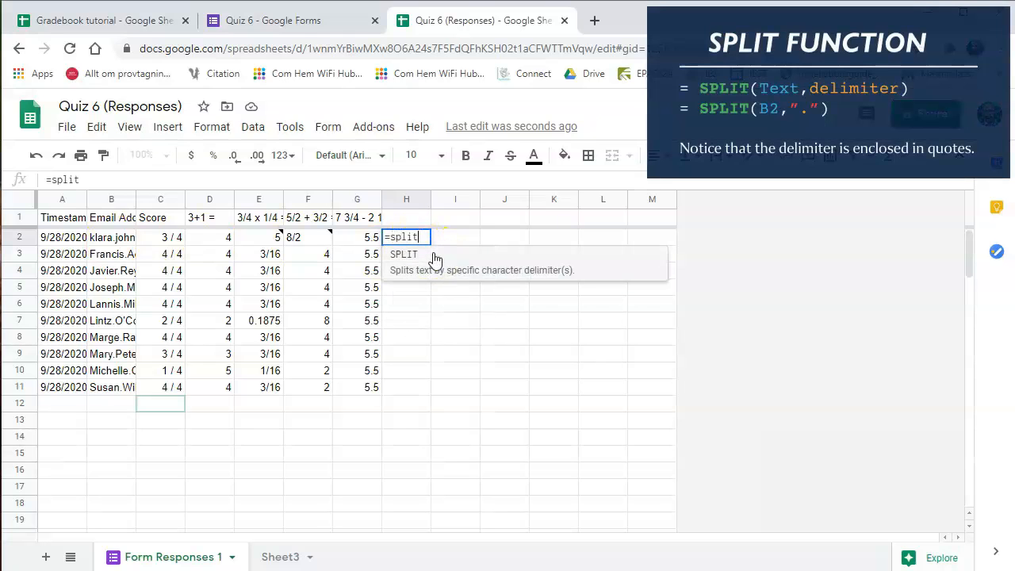
pyautogui.write('(')
pyautogui.click(112, 237)
pyautogui.write(',"')
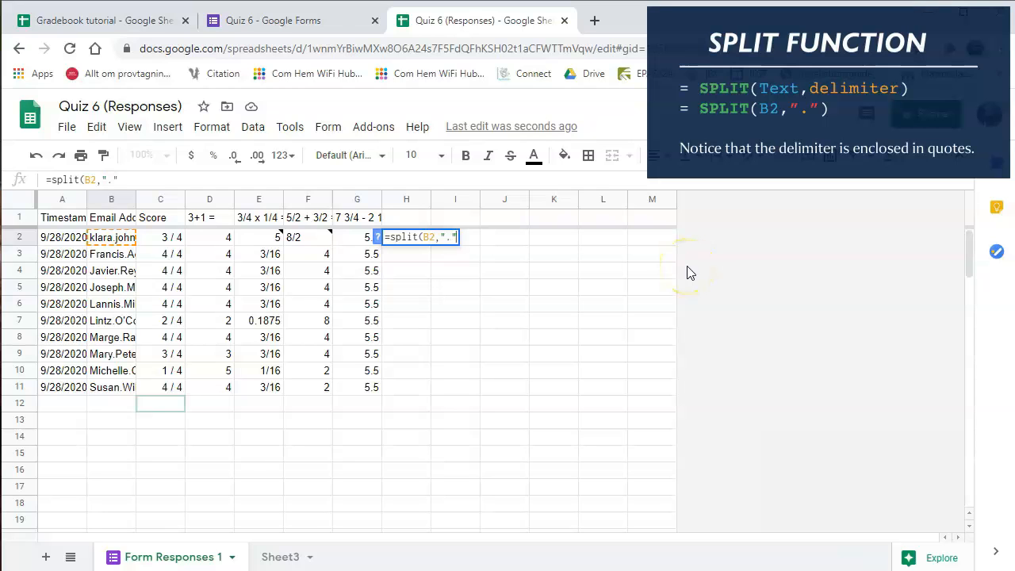
pyautogui.write('."')
pyautogui.press('Return')
pyautogui.moveTo(478, 195); pyautogui.dragTo(570, 199)
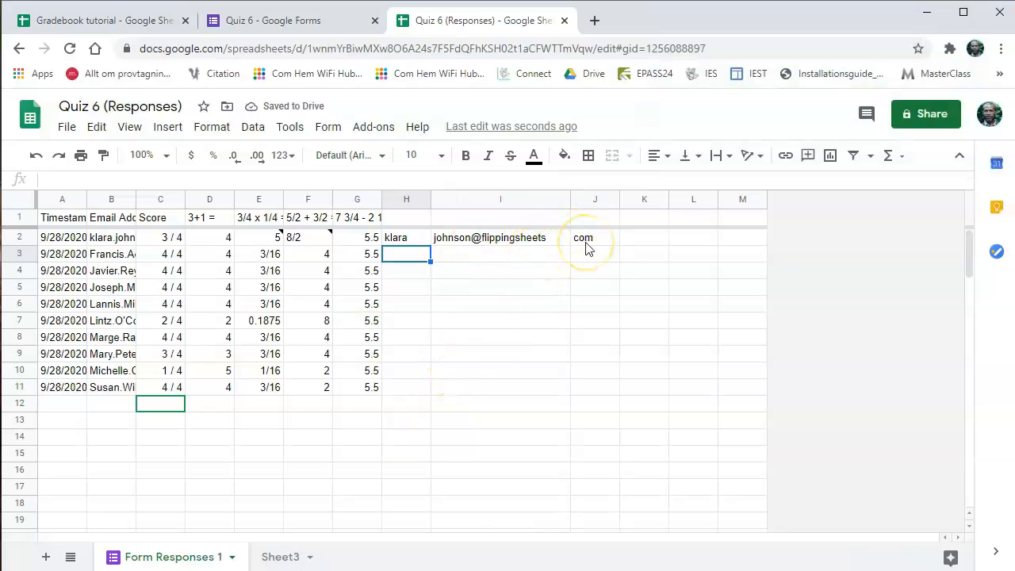
# - Enter =H2&" "&left(I2,1) in K2 to join the first name, a space and the last initial
pyautogui.click(400, 240)
pyautogui.moveTo(403, 241); pyautogui.dragTo(470, 239)
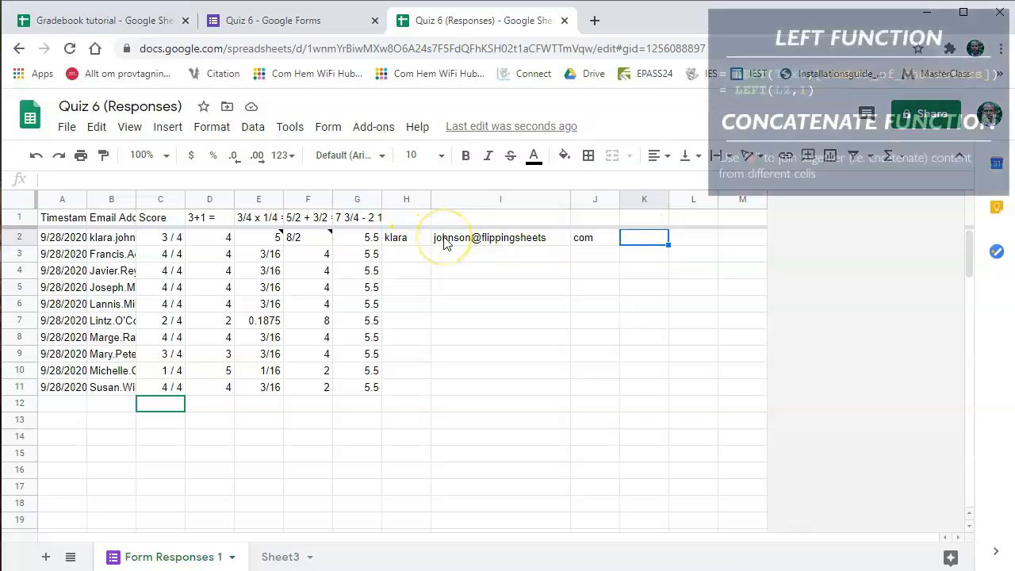
pyautogui.write('=')
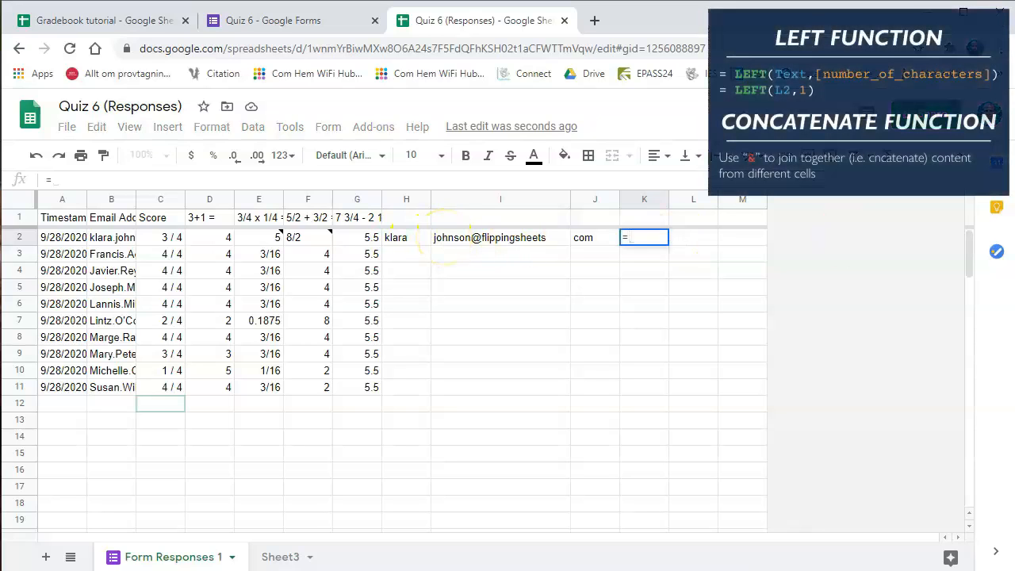
pyautogui.click(401, 239)
pyautogui.write('&"')
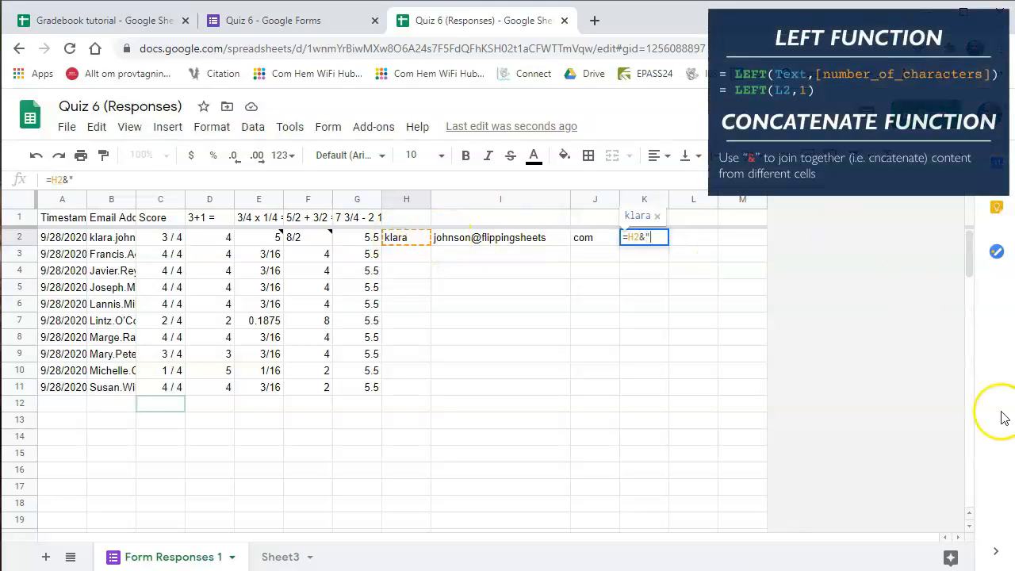
pyautogui.write(' "&')
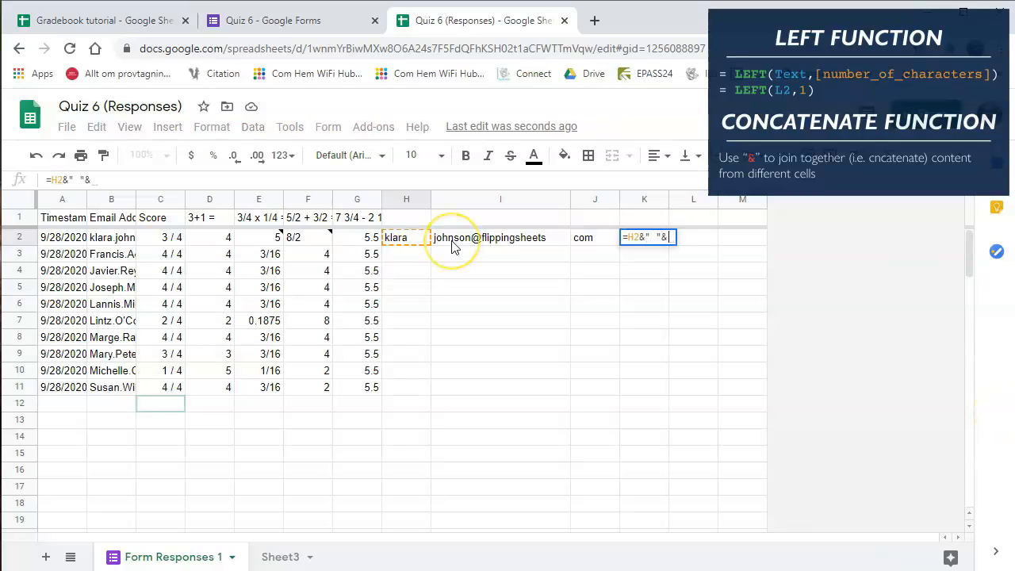
pyautogui.write('lef')
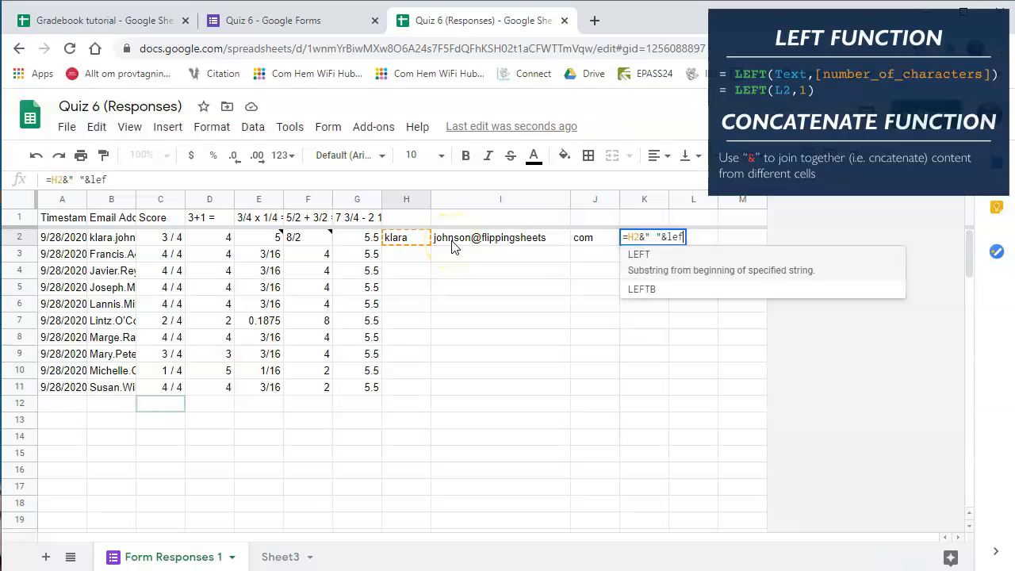
pyautogui.write('t(')
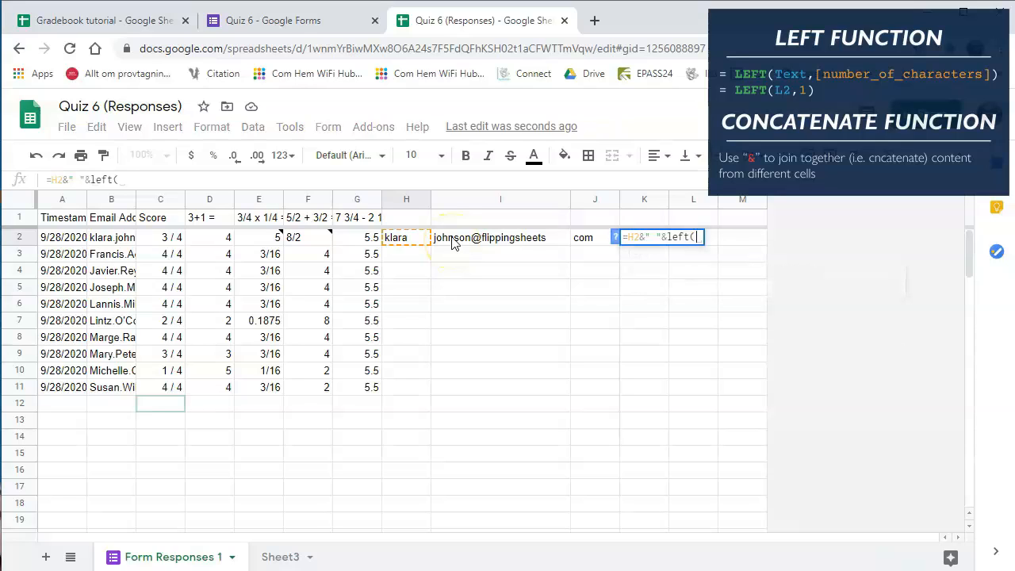
pyautogui.click(452, 243)
pyautogui.write(',1')
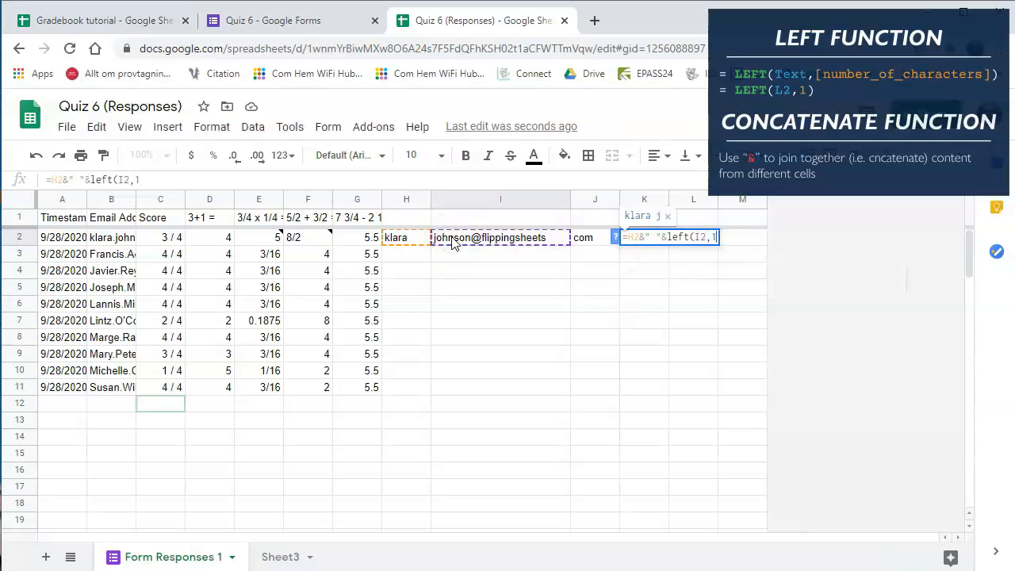
pyautogui.press('Return')
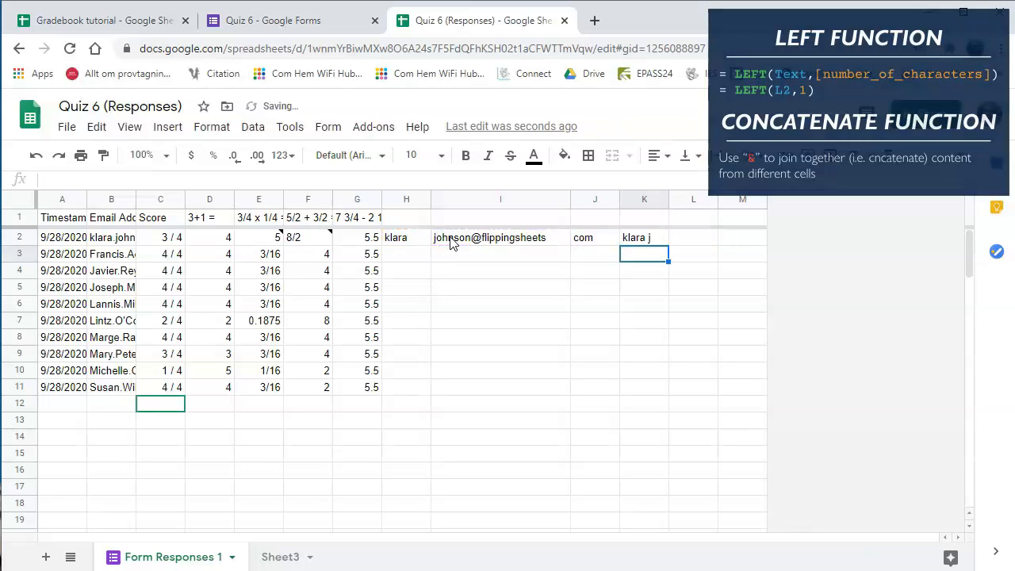
# - Fill the formulas in H2:K2 down through row 11 and widen column K to fit the abbreviated names
pyautogui.moveTo(403, 237); pyautogui.dragTo(634, 228)
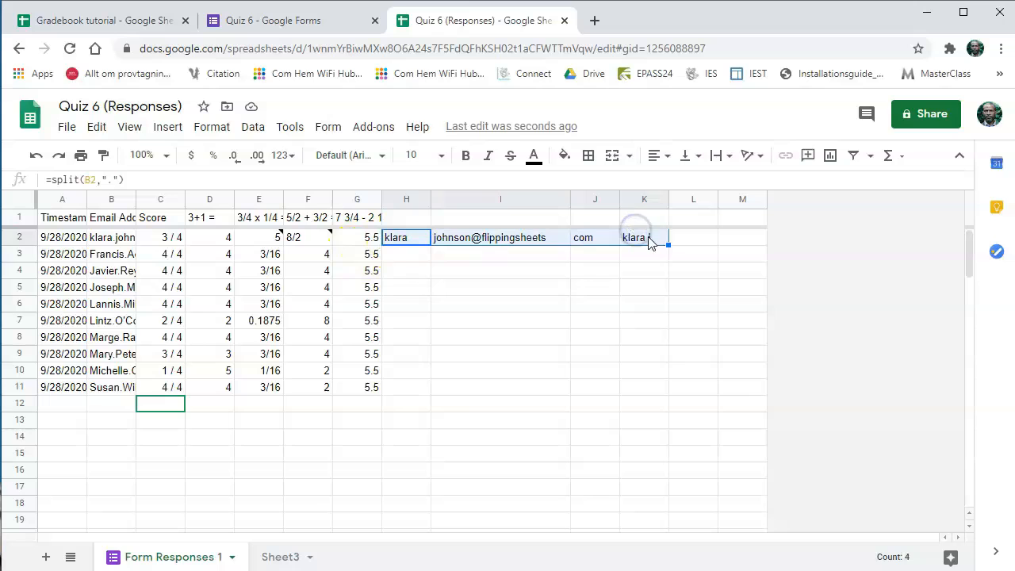
pyautogui.doubleClick(668, 245)
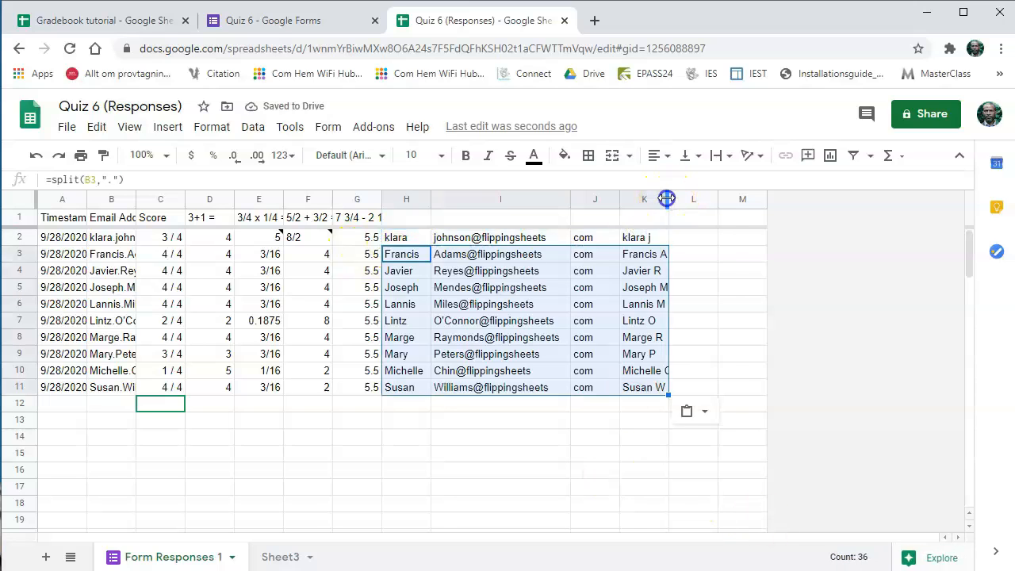
pyautogui.moveTo(668, 199); pyautogui.dragTo(685, 199)
# - Enter the header Abr Name in K1 above the abbreviated names
pyautogui.click(659, 222)
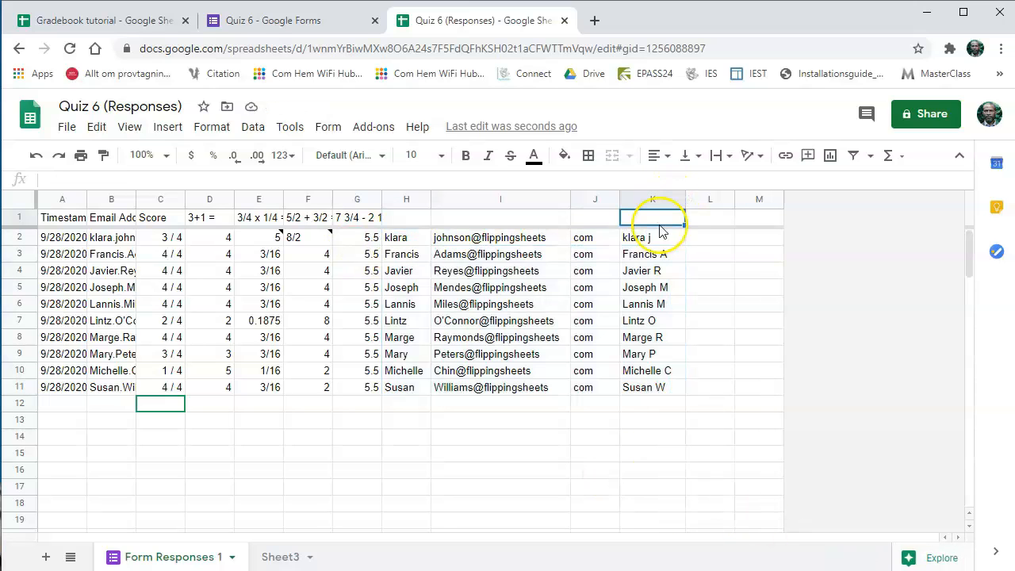
pyautogui.write('Abr Nam')
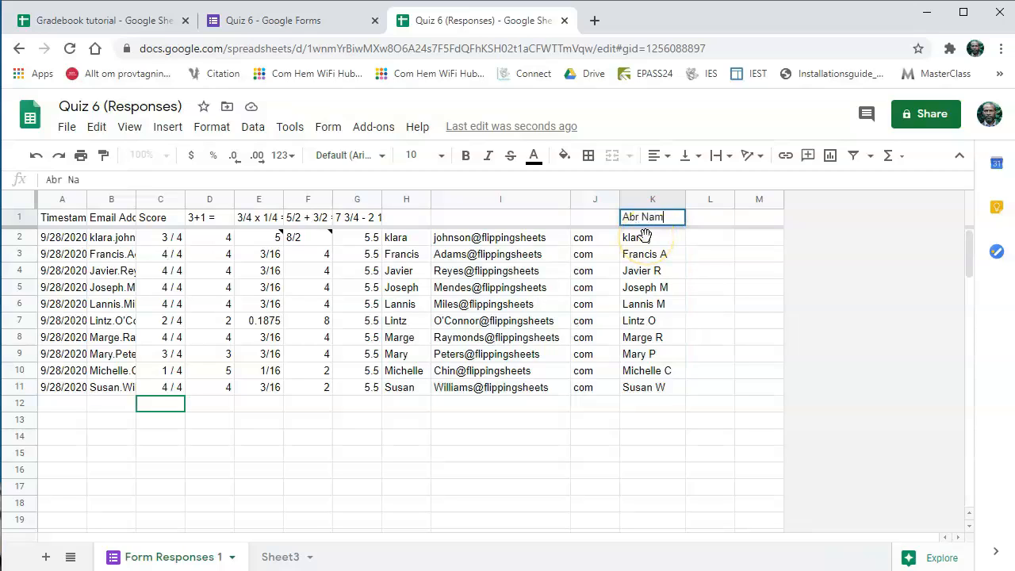
pyautogui.write('e')
pyautogui.press('Return')
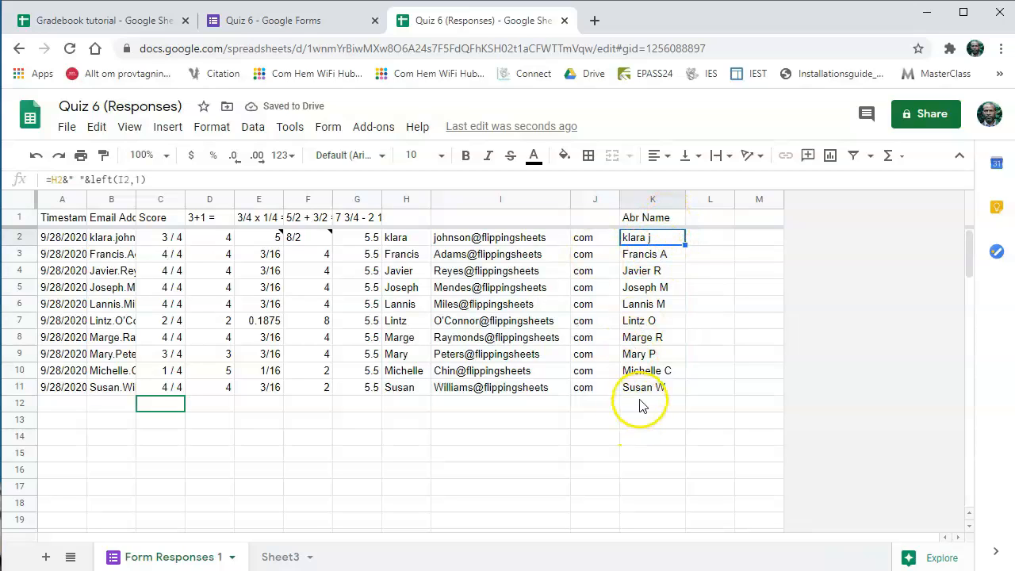
# - On Sheet3, enter =B1&" "&left(A1,1) in C1 to join the first name, a space and the last initial
pyautogui.click(273, 556)
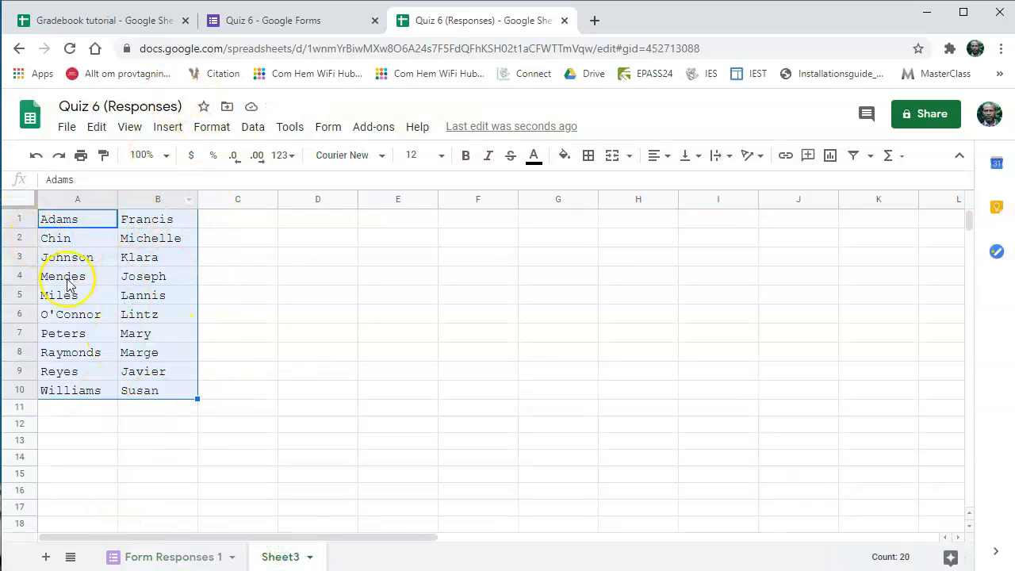
pyautogui.click(237, 219)
pyautogui.write('=')
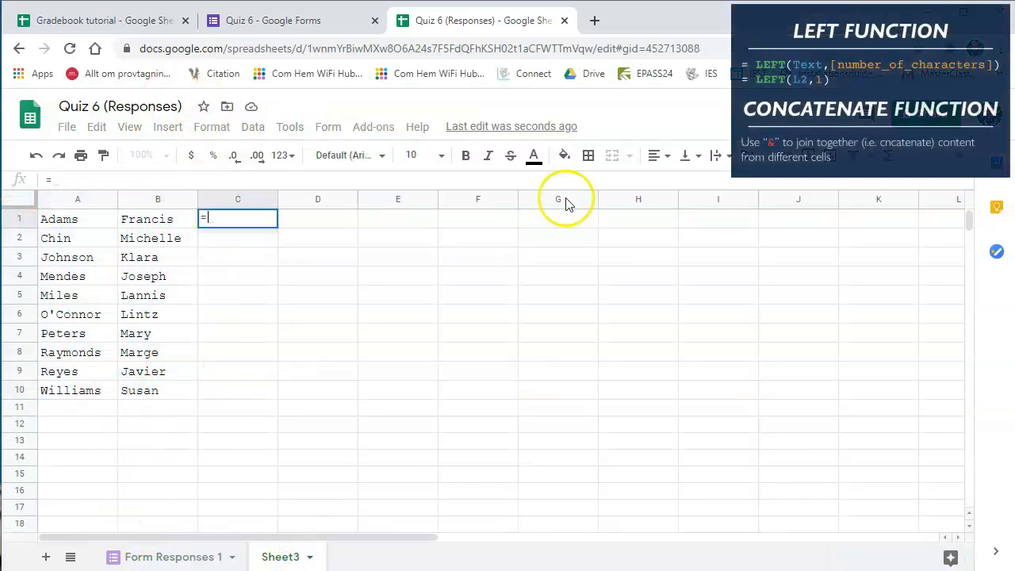
pyautogui.click(163, 220)
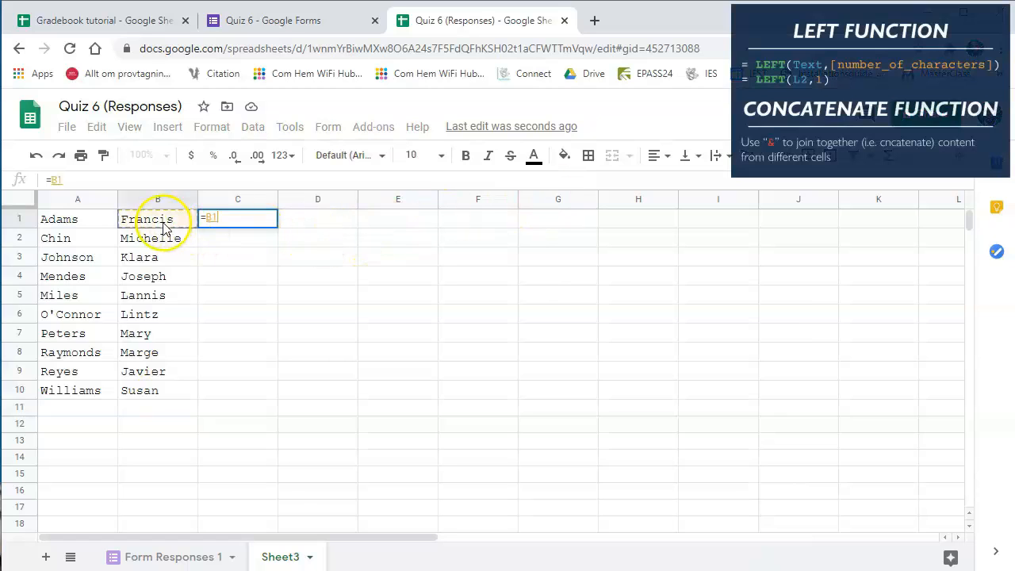
pyautogui.write('&"')
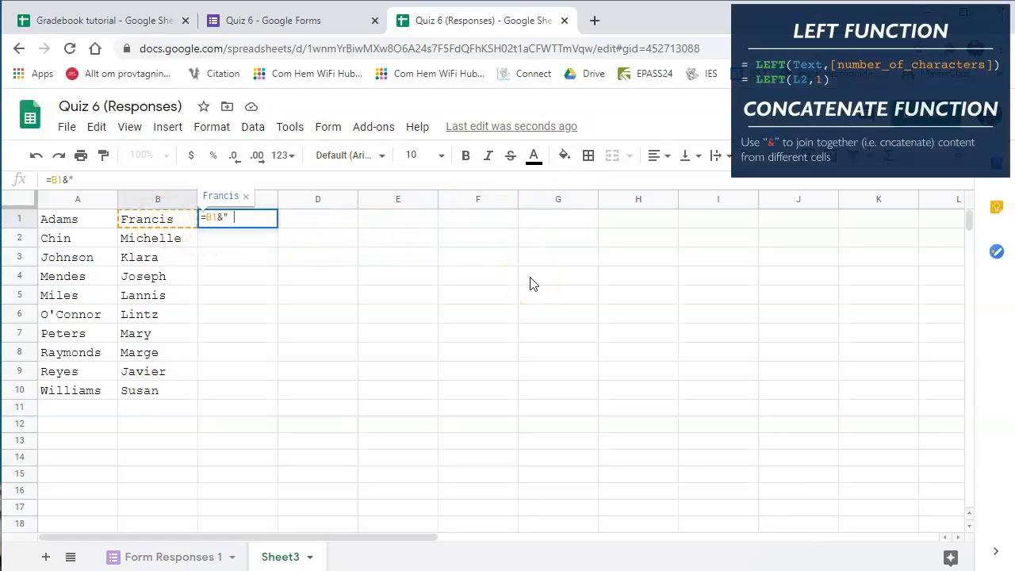
pyautogui.write(' "&')
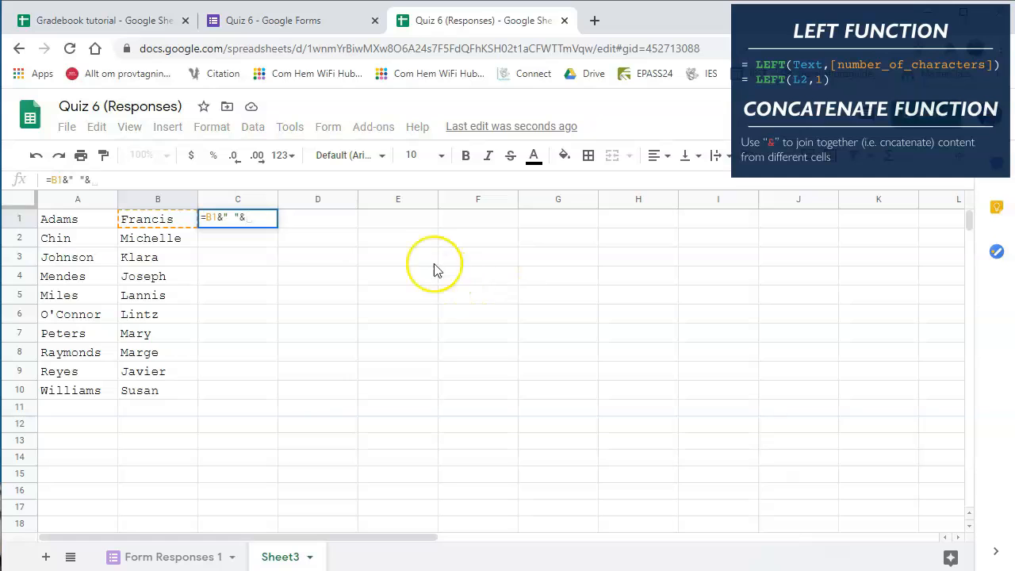
pyautogui.write('left')
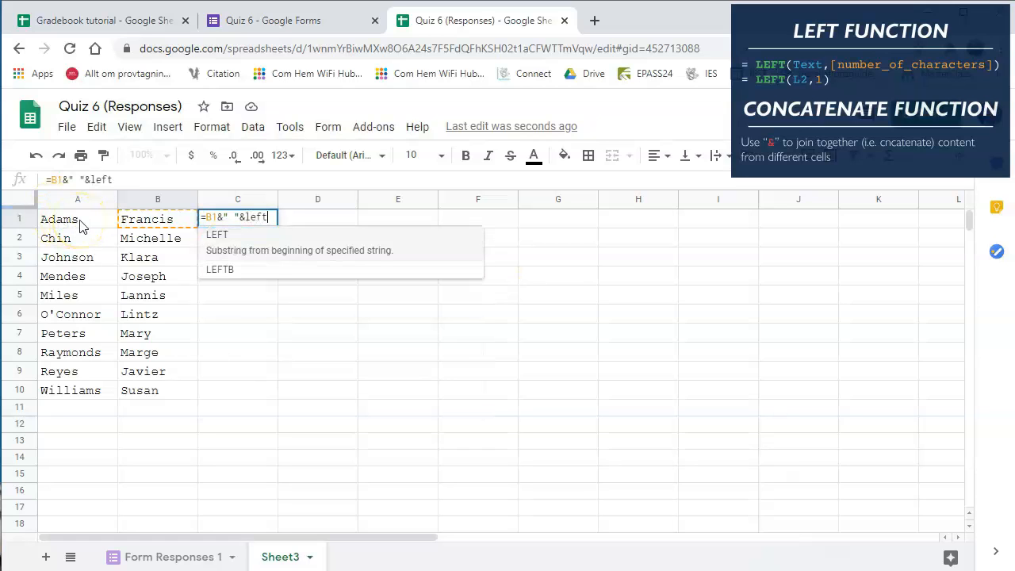
pyautogui.write('(')
pyautogui.click(79, 226)
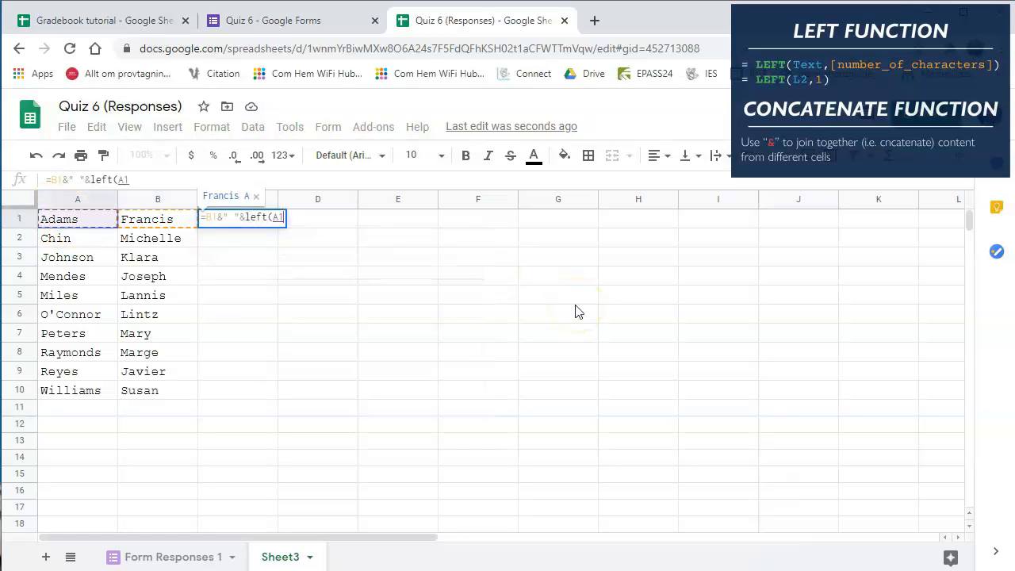
pyautogui.write(',2')
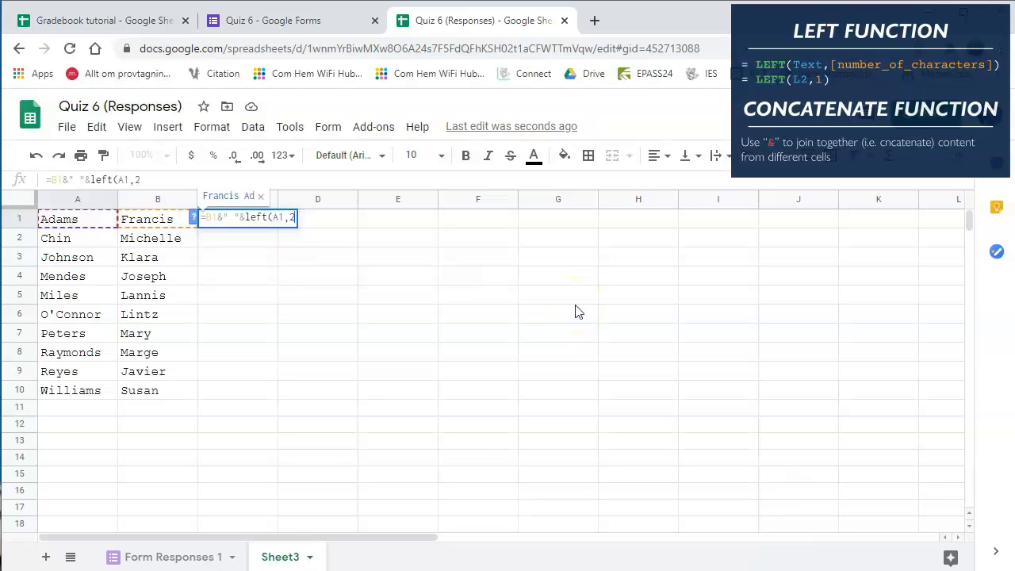
pyautogui.press('BackSpace')
pyautogui.write('1')
pyautogui.press('Return')
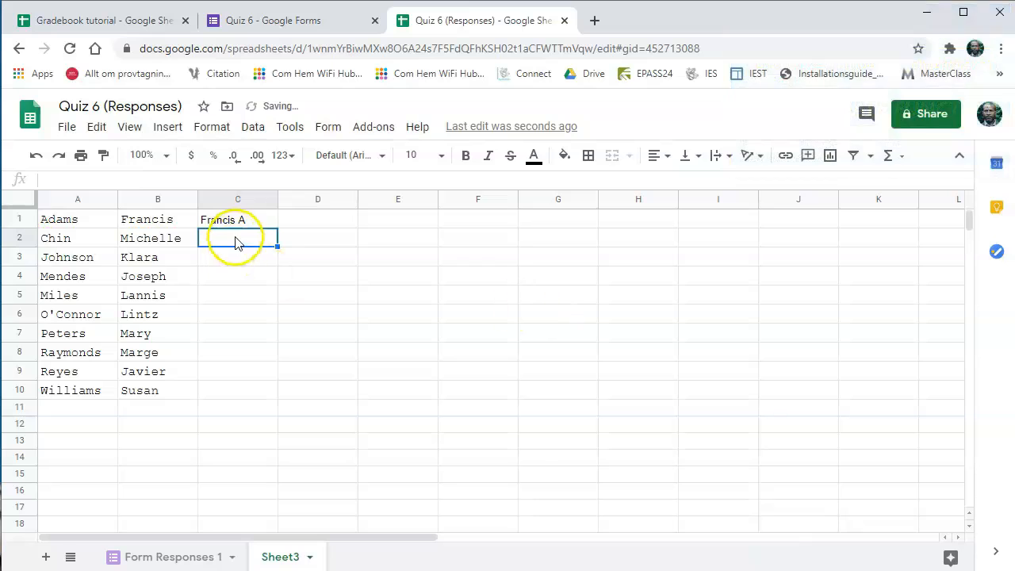
# - Copy the abbreviated-name formula from C1 down through C10
pyautogui.moveTo(234, 241); pyautogui.dragTo(240, 394)
pyautogui.write('Michelle C Klara J Joseph M Lannis M Lintz O Mary P Marge R Javier R Susan W')
pyautogui.click(238, 466)
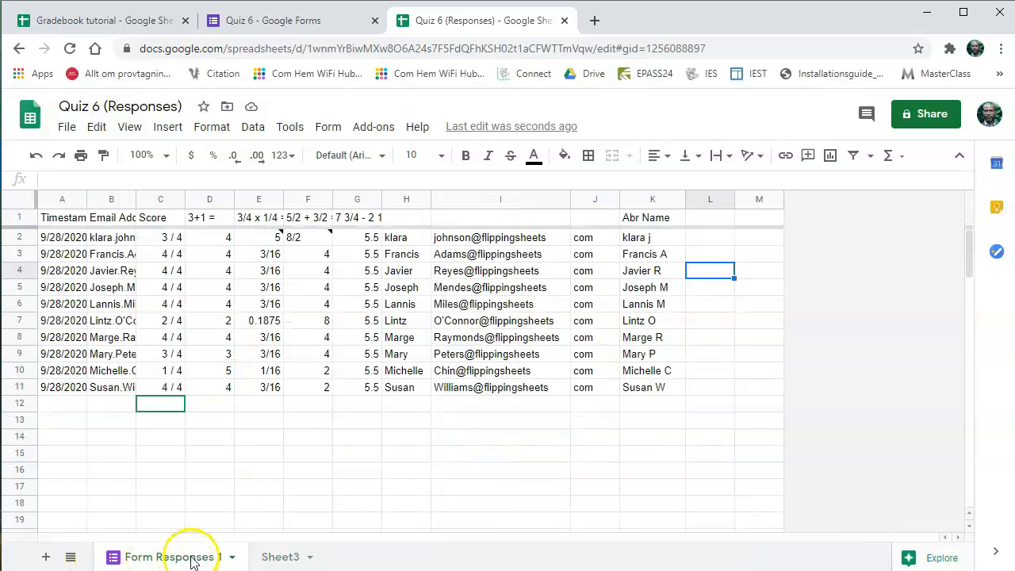
# - On Form Responses 1, enter =C2 in L2, fill it down through row 11, and head the column Score in L1
pyautogui.click(278, 557)
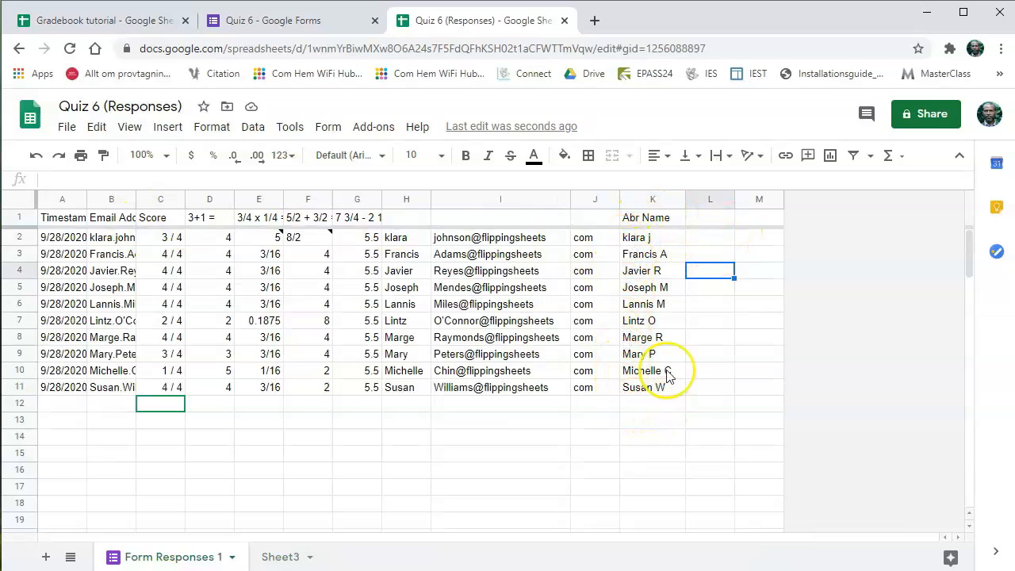
pyautogui.click(702, 237)
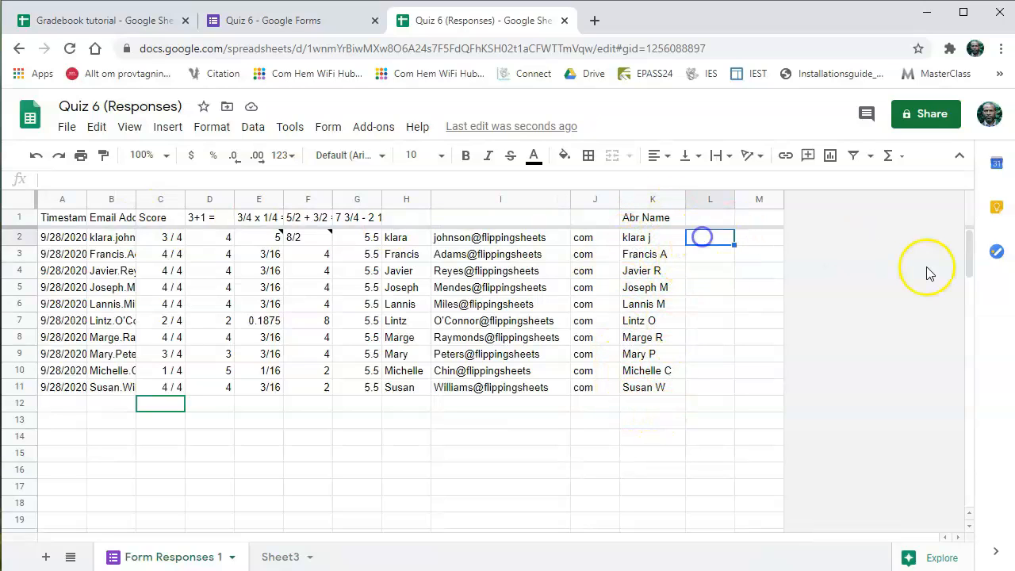
pyautogui.write('=')
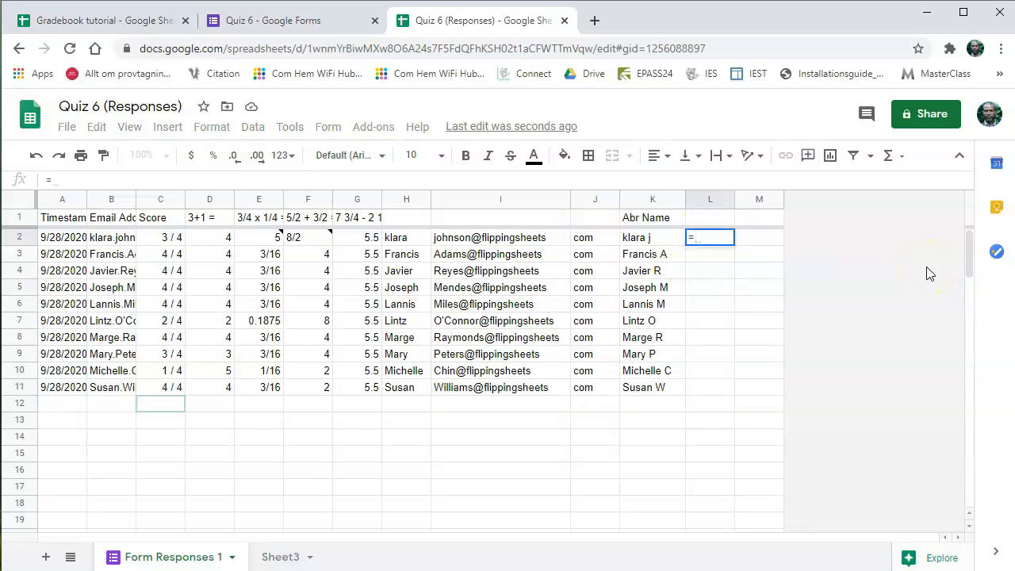
pyautogui.click(159, 238)
pyautogui.press('Return')
pyautogui.click(716, 240)
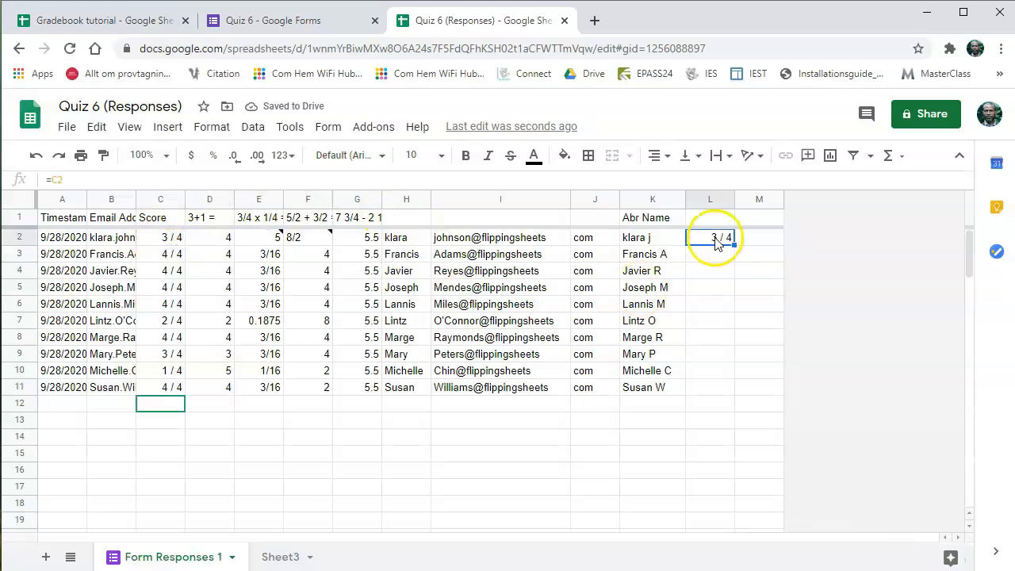
pyautogui.moveTo(734, 245); pyautogui.dragTo(717, 396)
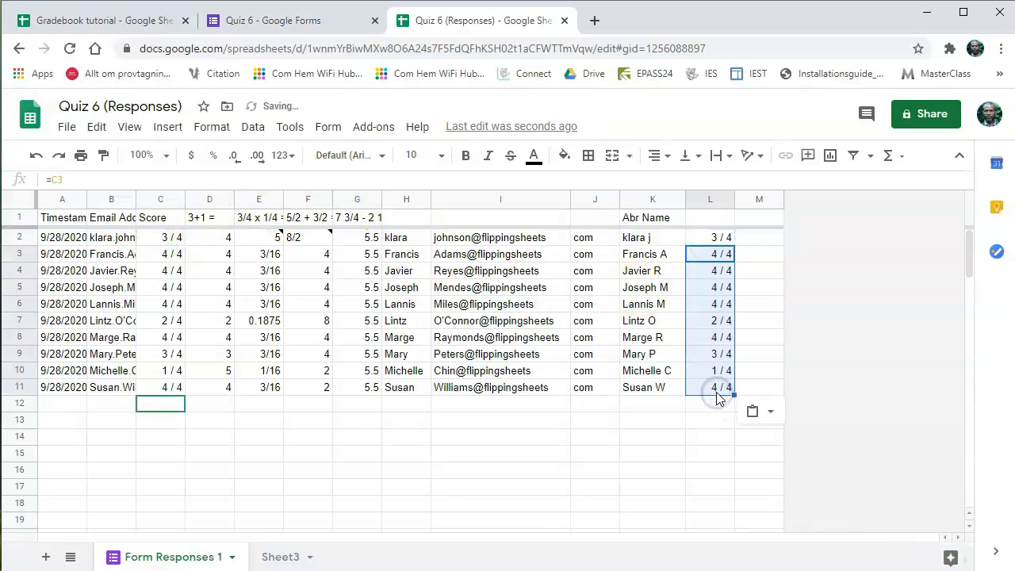
pyautogui.click(716, 216)
pyautogui.write('Score')
# - Define K1:L11, the abbreviated names and scores with their headers, as a named range called match
pyautogui.moveTo(635, 217); pyautogui.dragTo(721, 398)
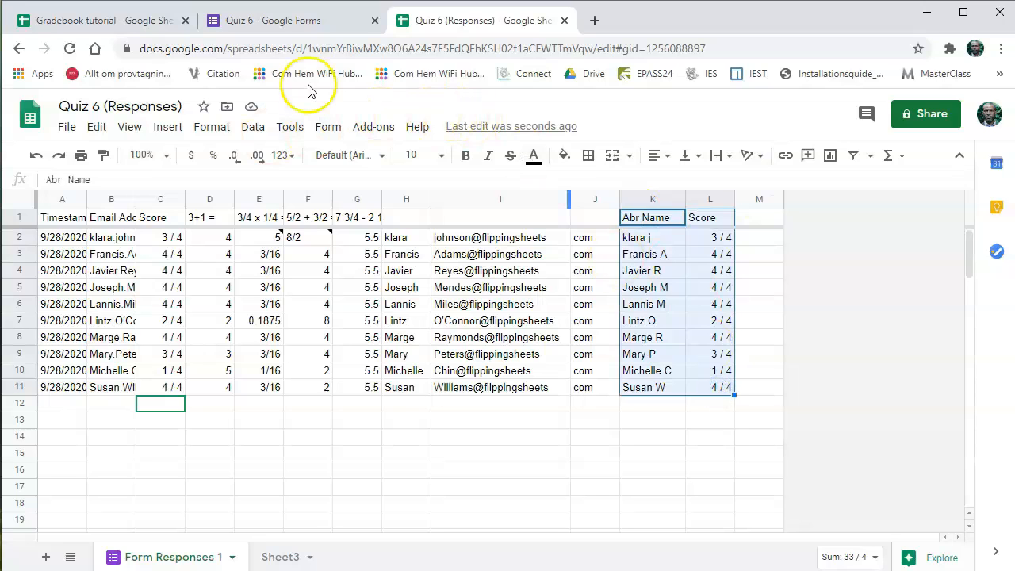
pyautogui.click(253, 126)
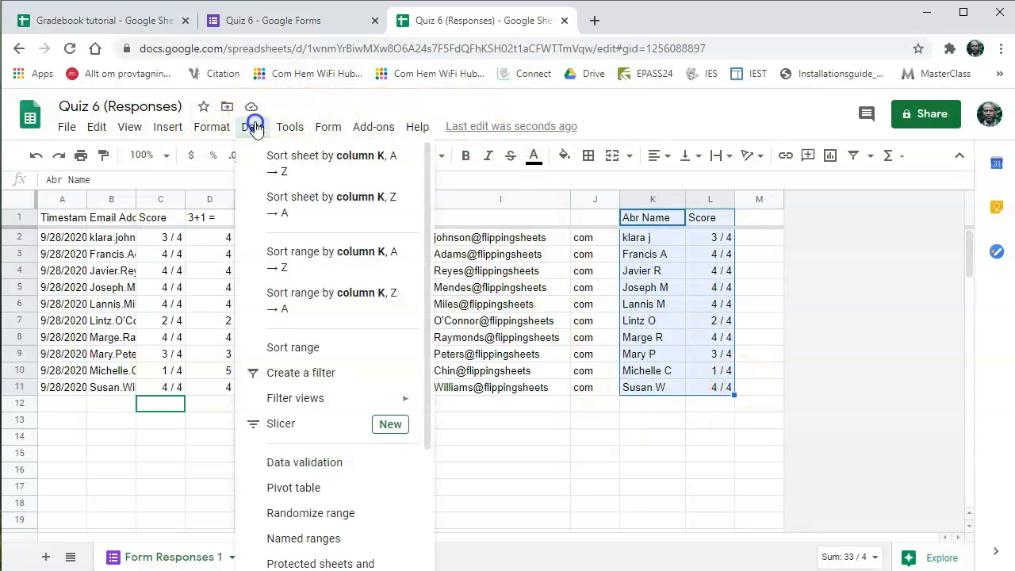
pyautogui.click(308, 480)
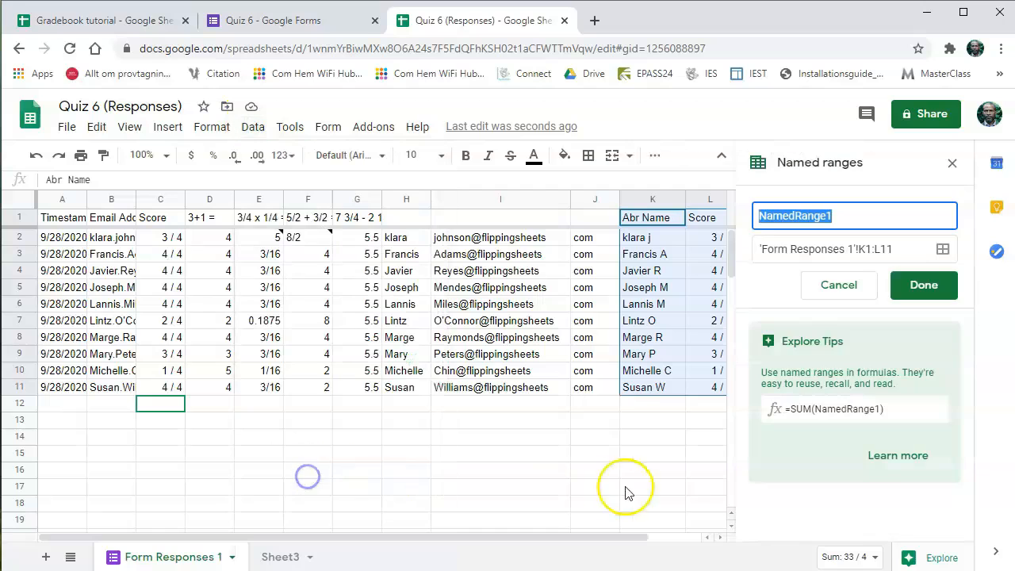
pyautogui.write('ma')
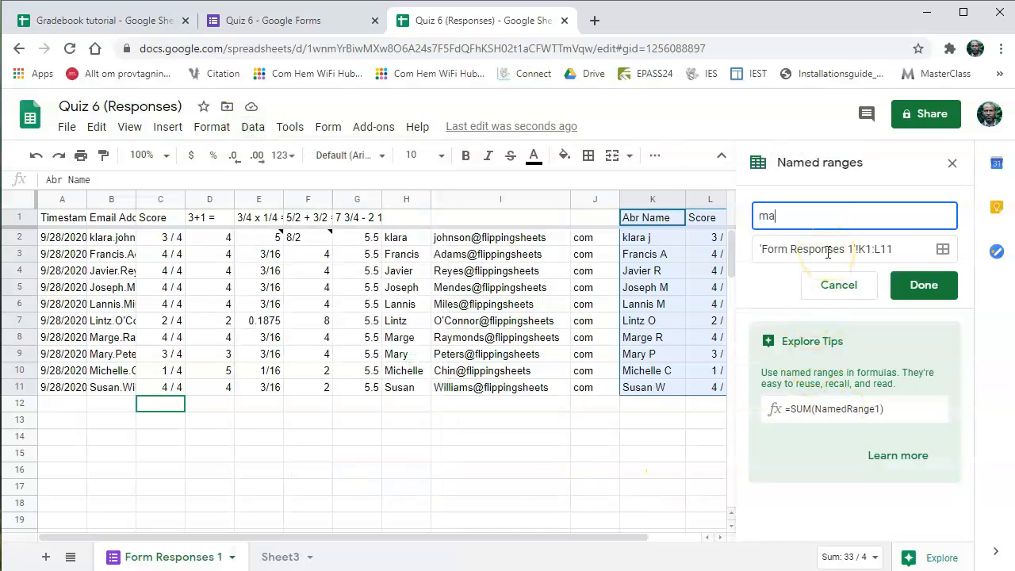
pyautogui.press('Return')
# - Insert a row above row 1 on Sheet3 and enter the headers Abr name in C1 and raw score in D1
pyautogui.click(280, 556)
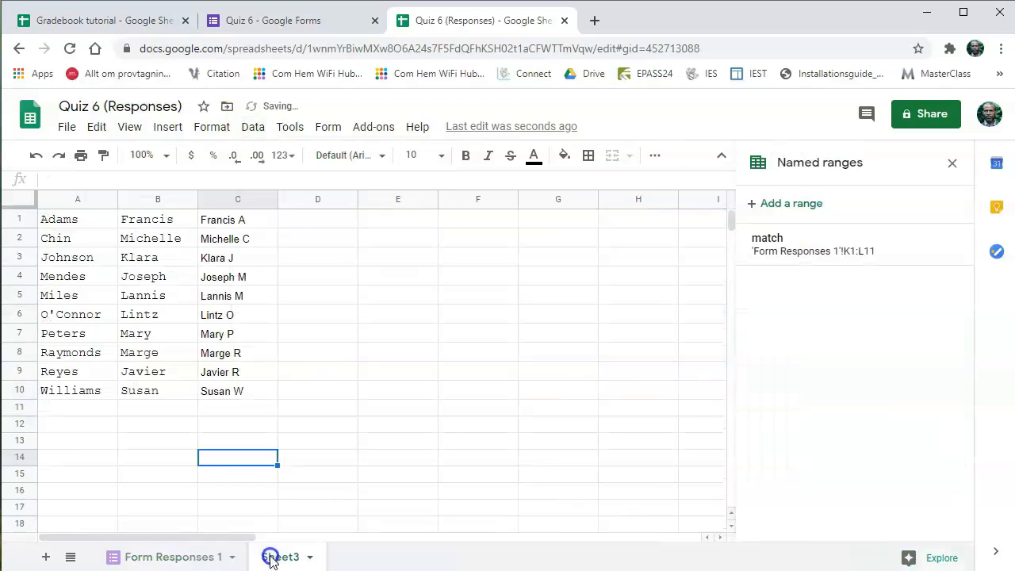
pyautogui.click(9, 215)
pyautogui.rightClick(9, 215)
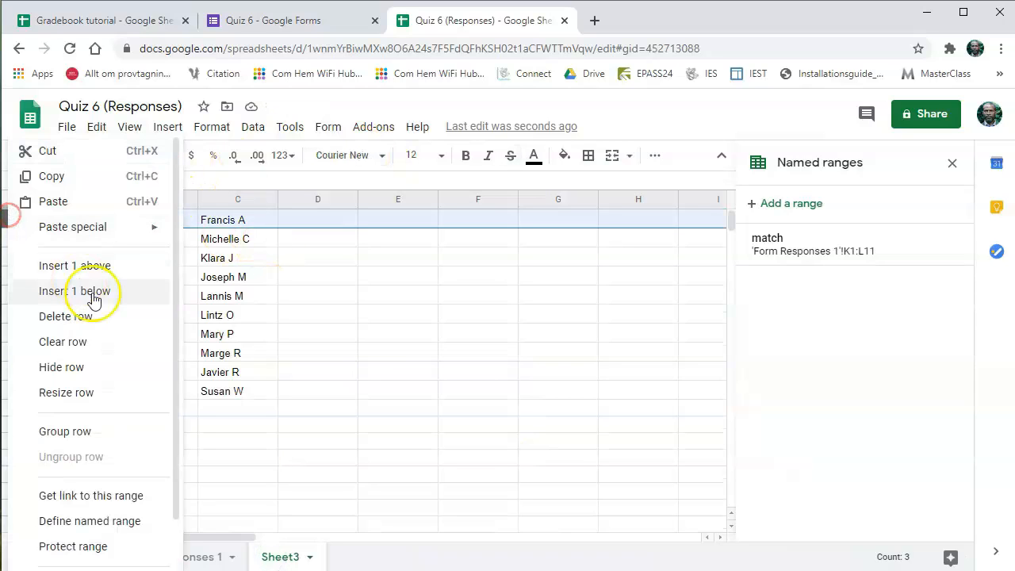
pyautogui.click(93, 266)
pyautogui.click(238, 216)
pyautogui.write('Ab')
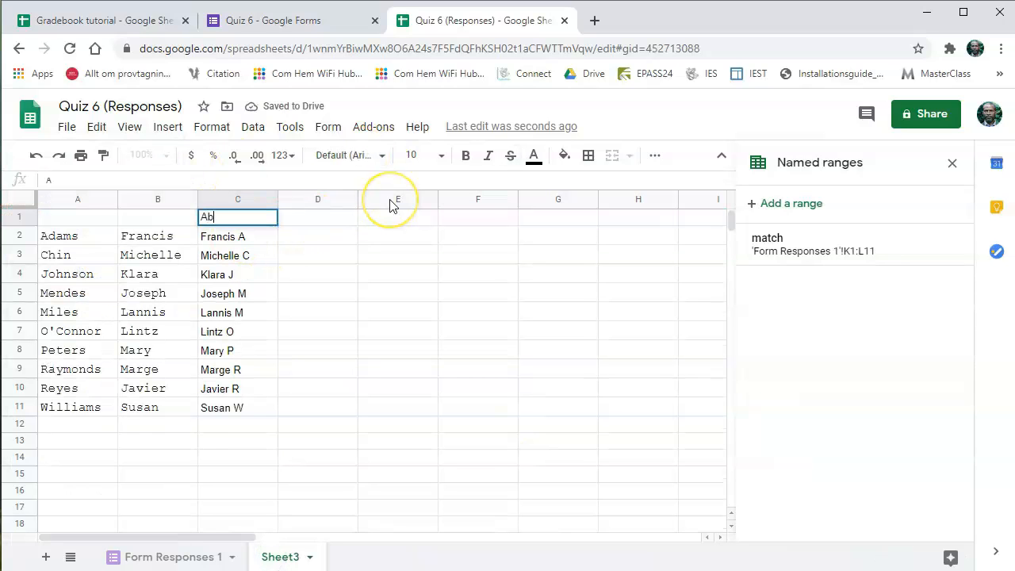
pyautogui.write('ra')
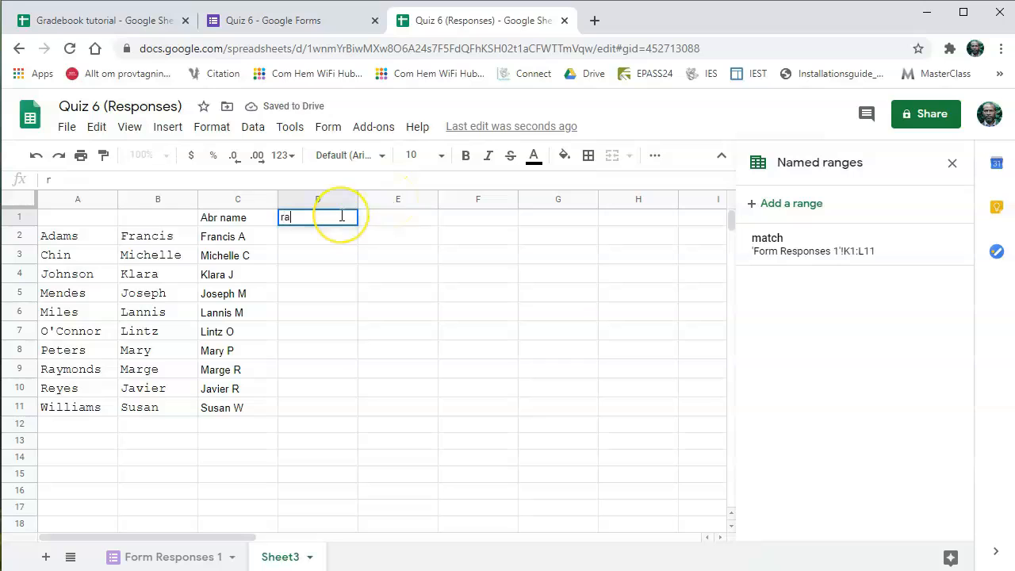
pyautogui.write('w score')
pyautogui.press('Return')
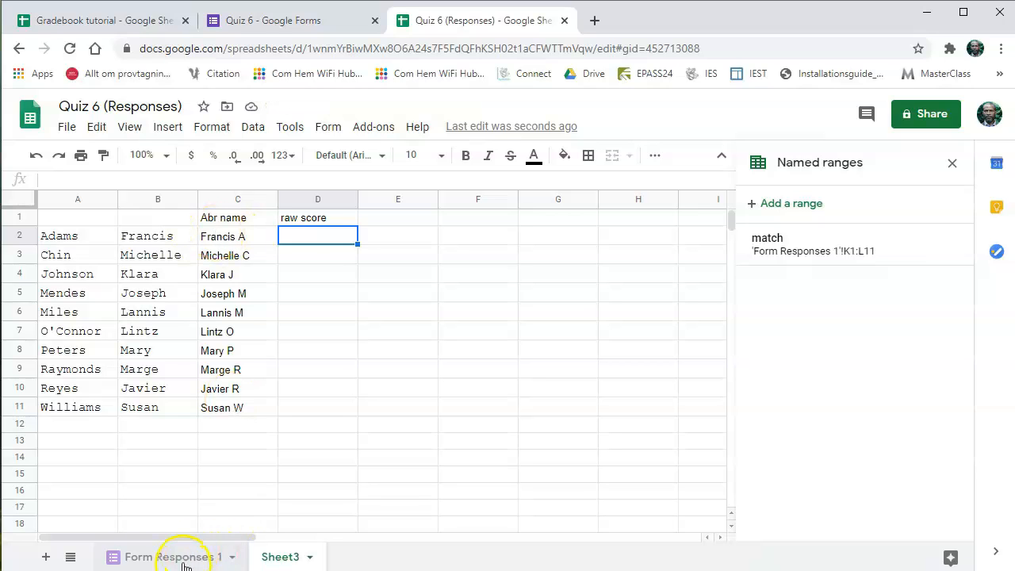
# - Look up each student's score with =vlookup(C2,match,2) in D2 and fill the formula down through row 11
pyautogui.write('Vlookup(')
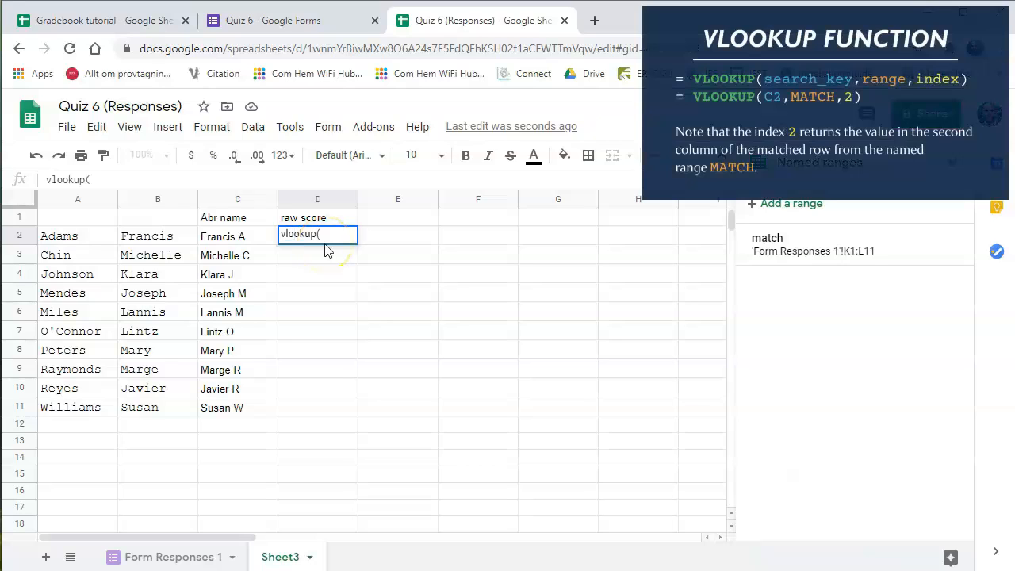
pyautogui.click(281, 233)
pyautogui.write('=')
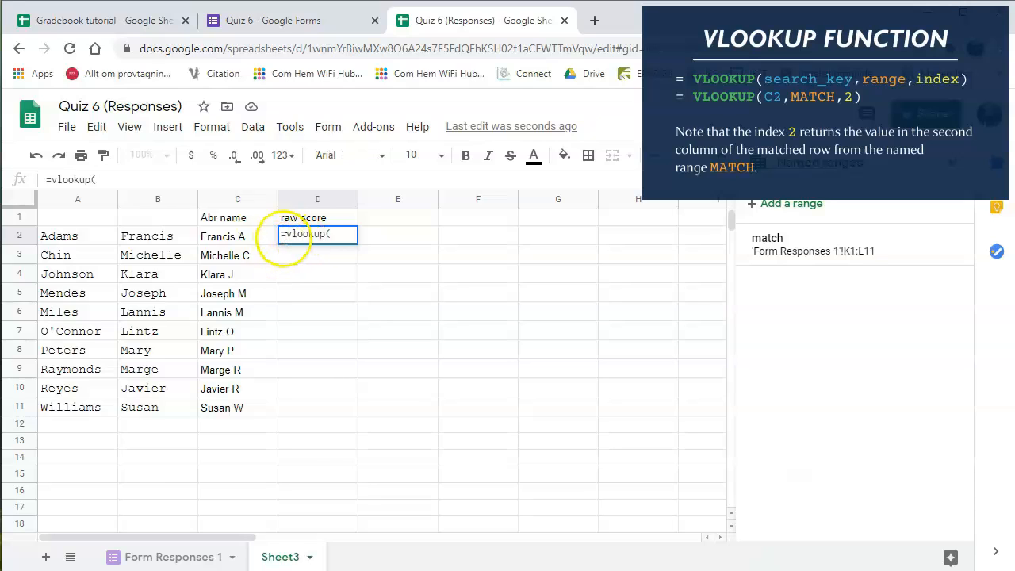
pyautogui.click(233, 236)
pyautogui.write(', ')
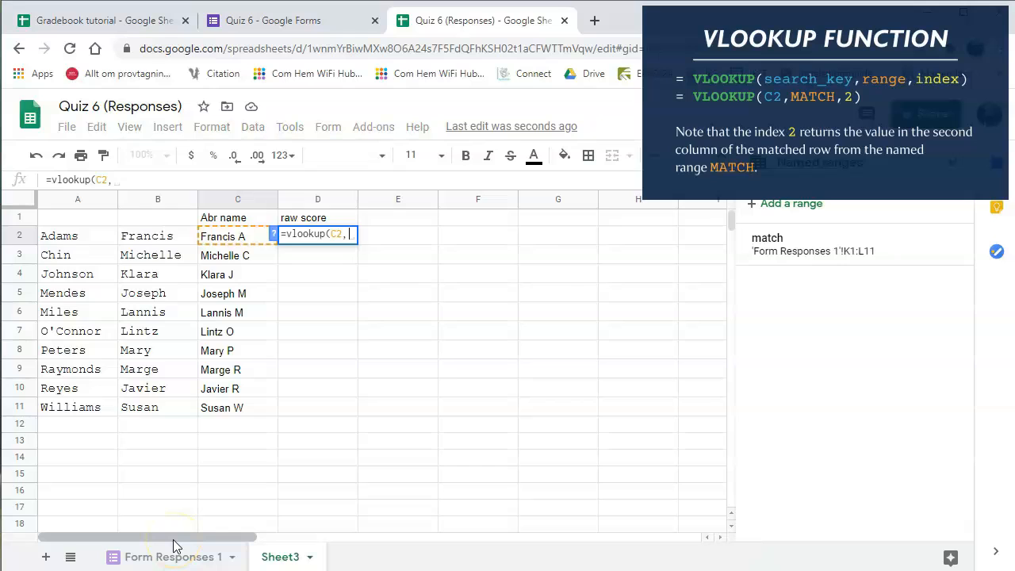
pyautogui.write('match')
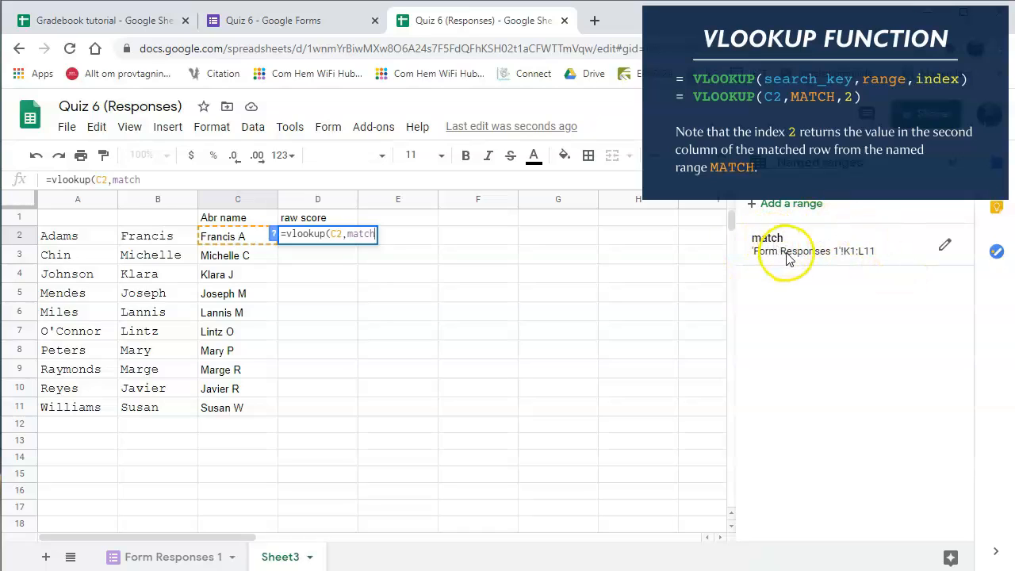
pyautogui.write(',')
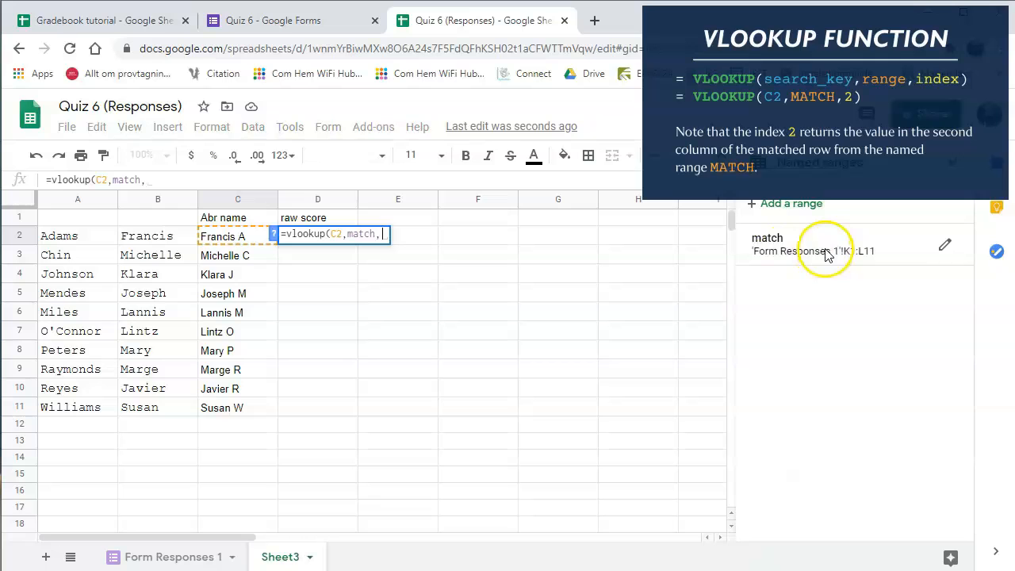
pyautogui.write('2')
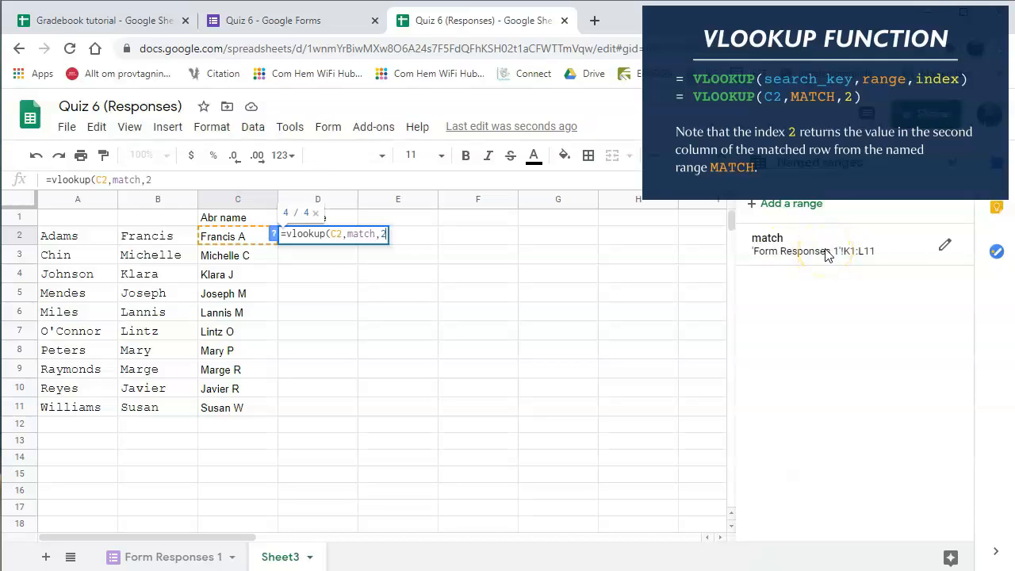
pyautogui.press('Return')
pyautogui.click(343, 237)
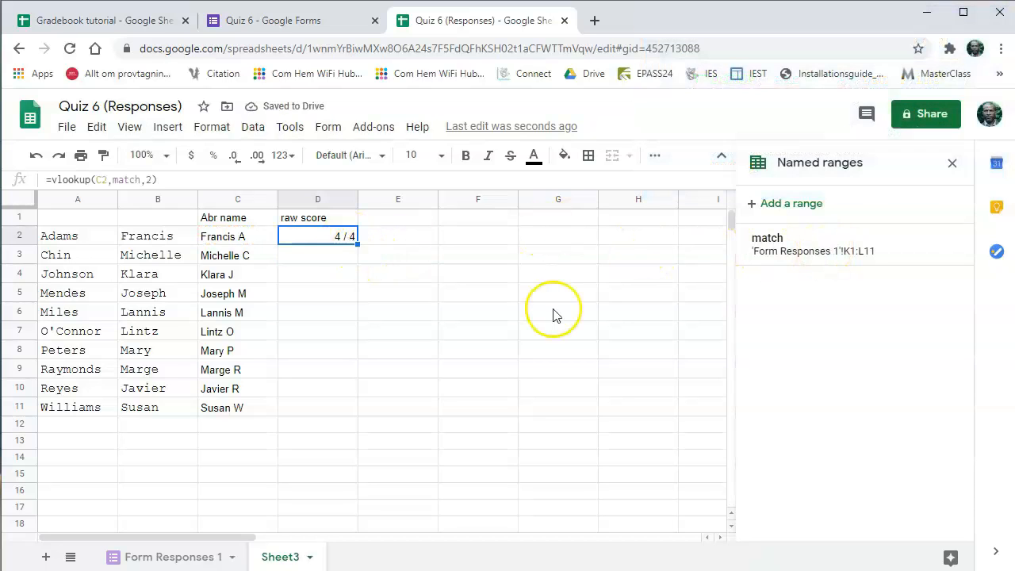
pyautogui.doubleClick(358, 244)
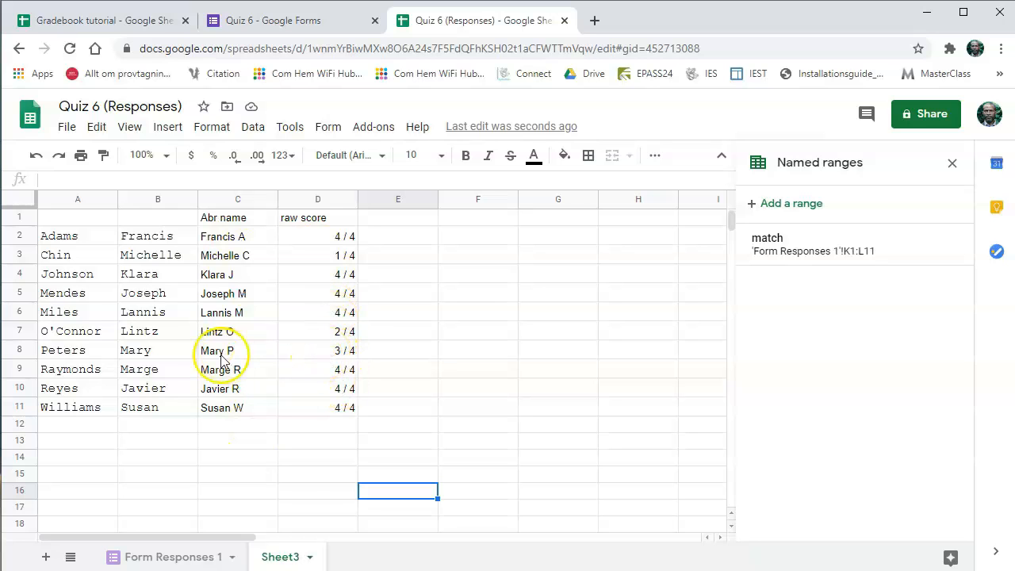
# - Check the lookup scores against Form Responses 1 and rename Sheet3 as Q6
pyautogui.click(170, 555)
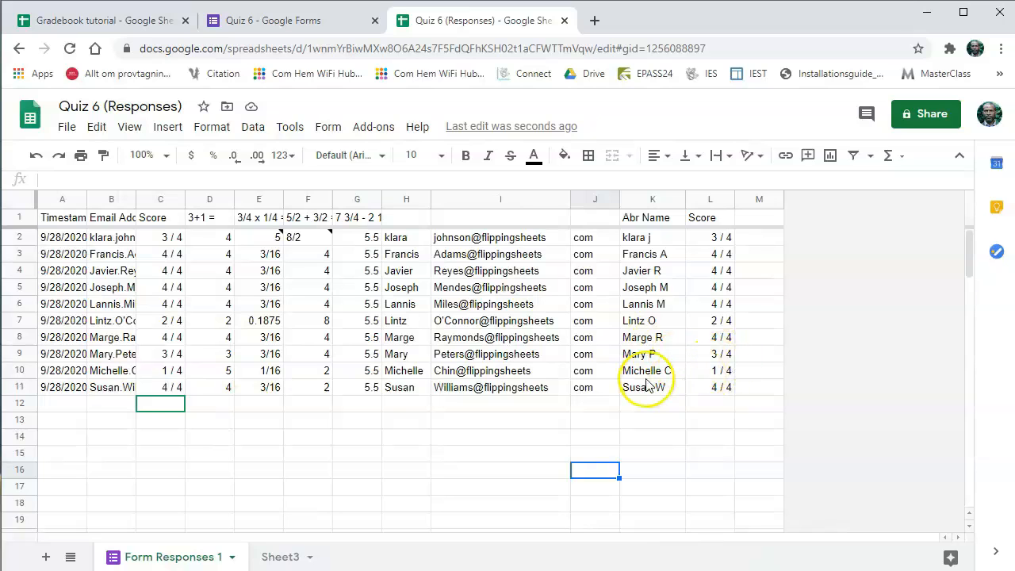
pyautogui.click(280, 557)
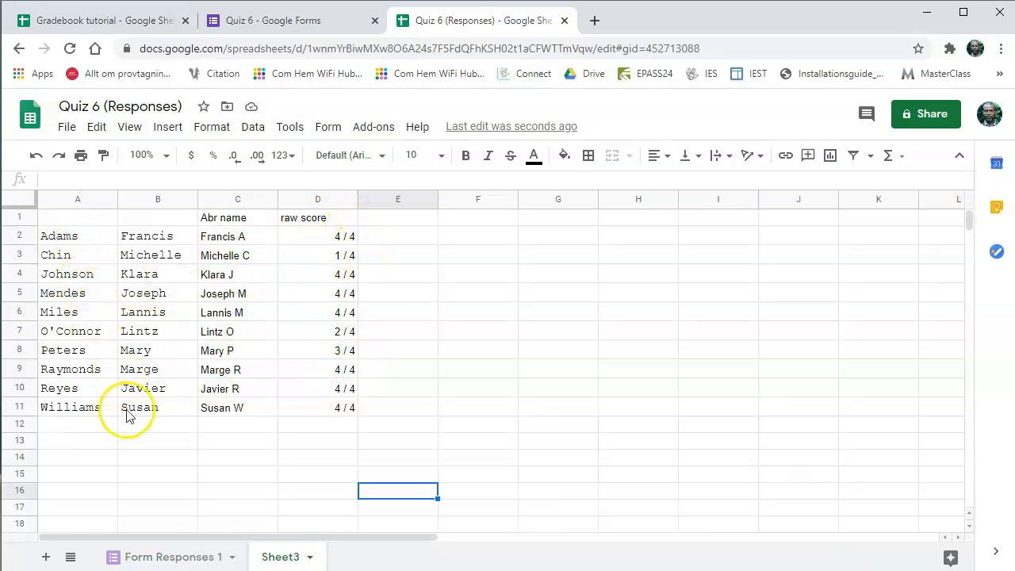
pyautogui.doubleClick(280, 557)
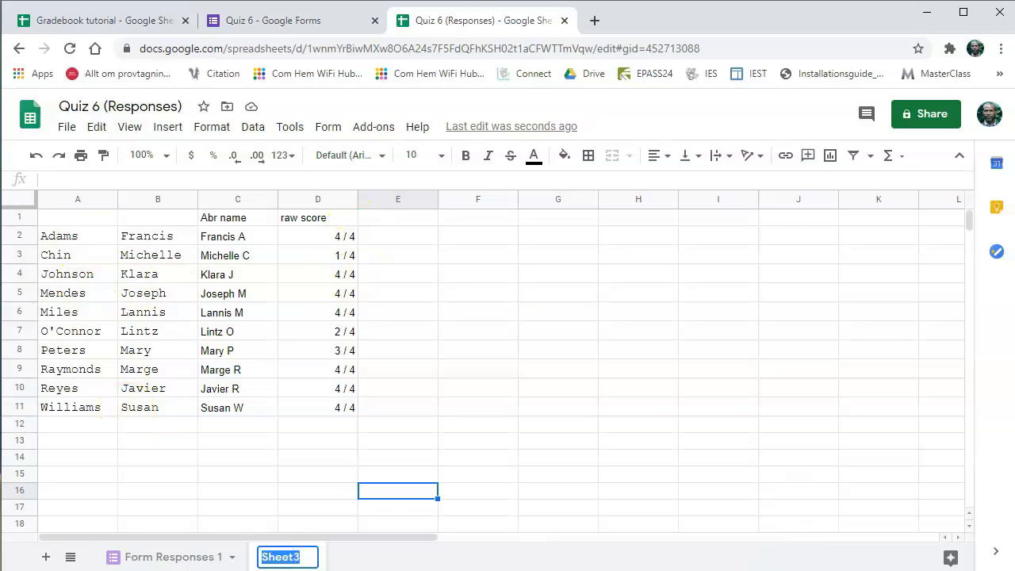
pyautogui.write('Q6')
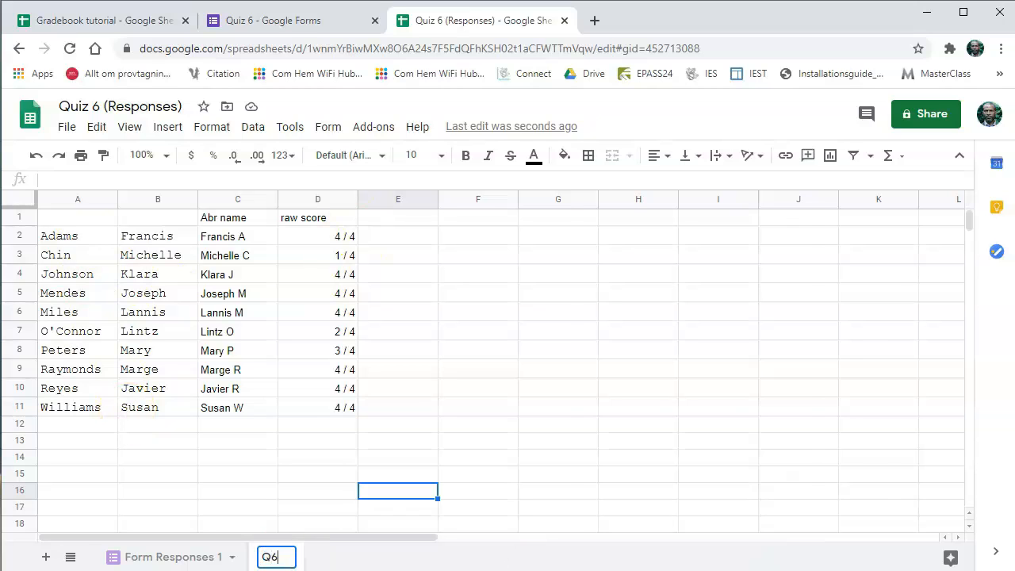
# - Head column E Adj score in E1 and enter a formula in E2 that scales the raw score in D2 to a 20-point maximum
pyautogui.click(370, 216)
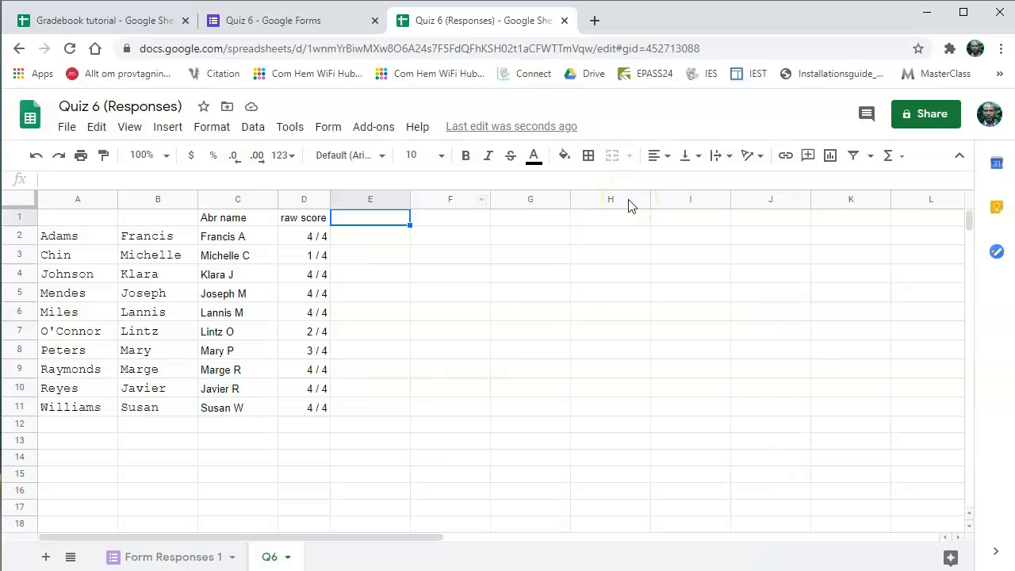
pyautogui.write('Adj score')
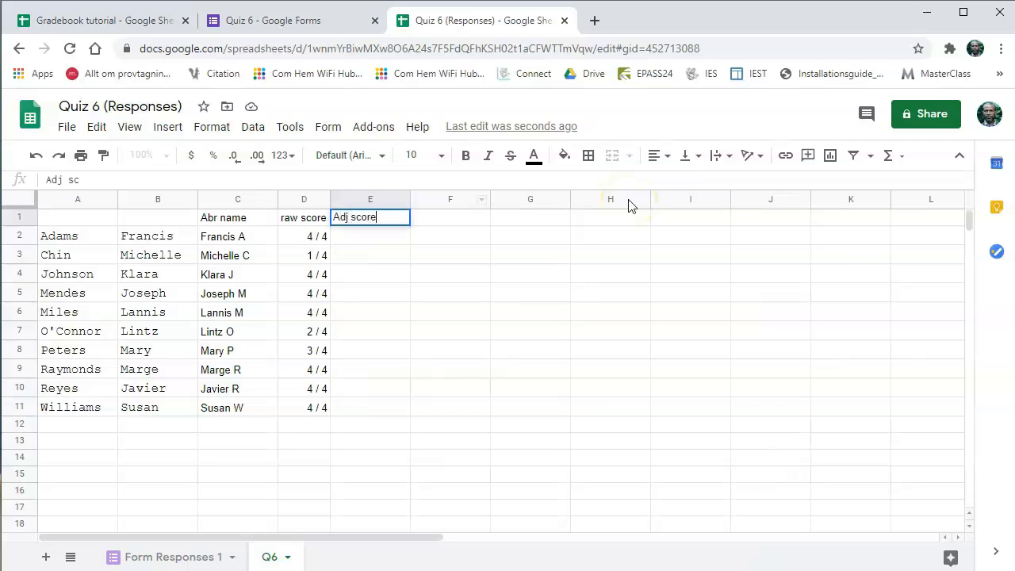
pyautogui.click(375, 237)
pyautogui.write('=')
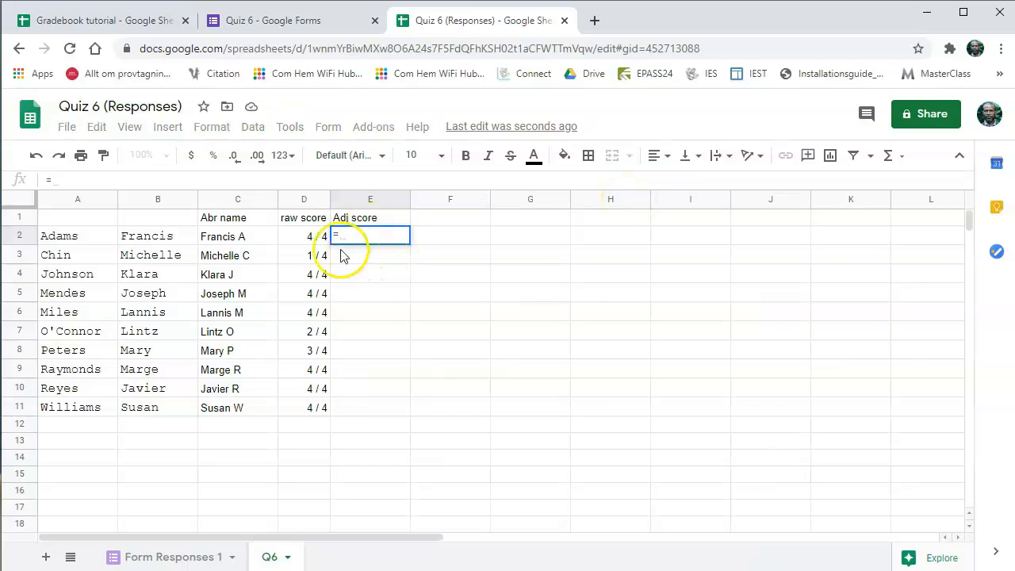
pyautogui.click(314, 237)
pyautogui.write('*20')
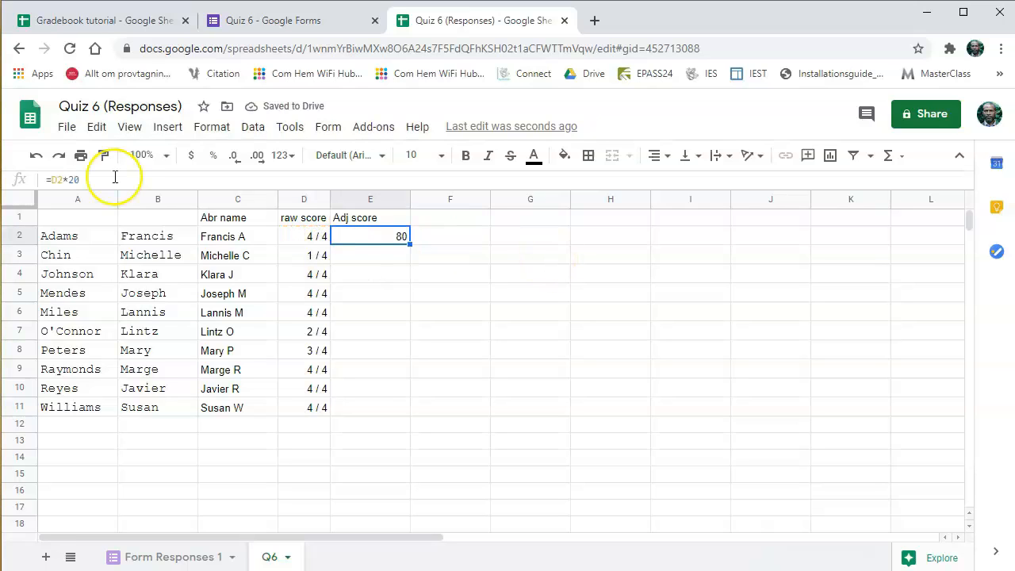
pyautogui.click(113, 178)
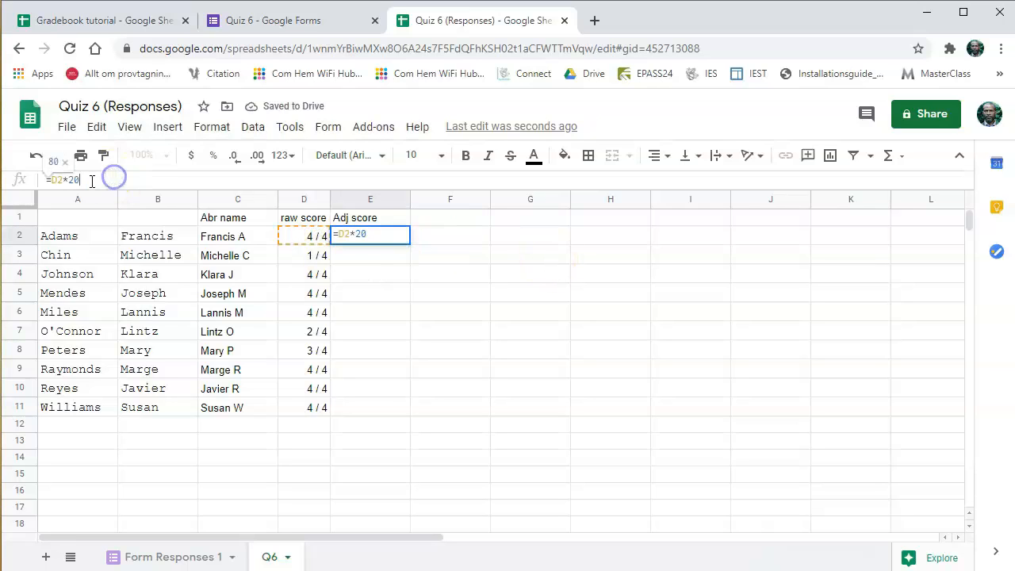
pyautogui.press('Return')
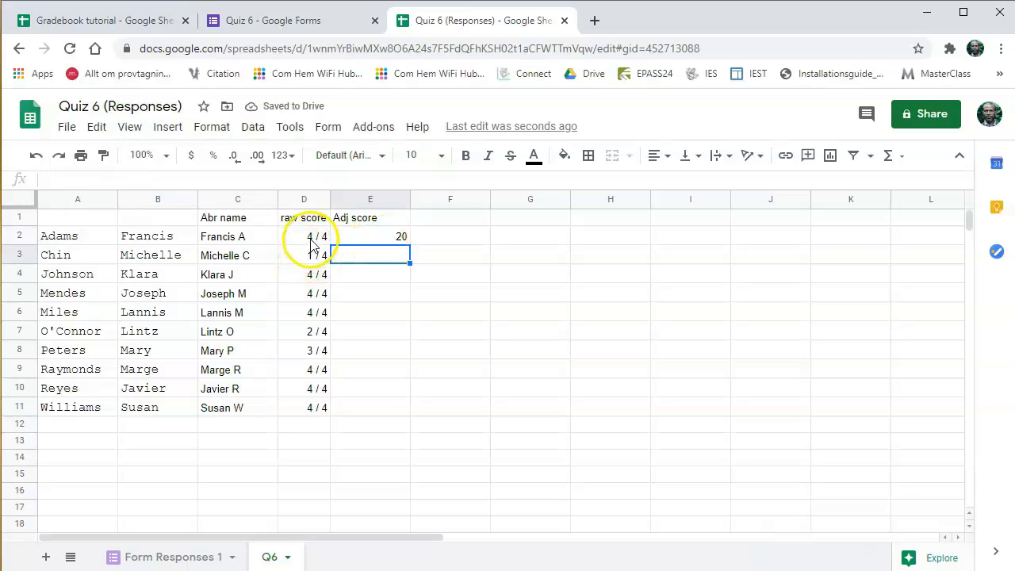
# - Copy the adjusted-score formula from E2 down through E11 and fit column E's width to its contents
pyautogui.click(396, 236)
pyautogui.hotkey('ctrl', 'c')
pyautogui.moveTo(389, 258); pyautogui.dragTo(373, 409)
pyautogui.hotkey('ctrl', 'v')
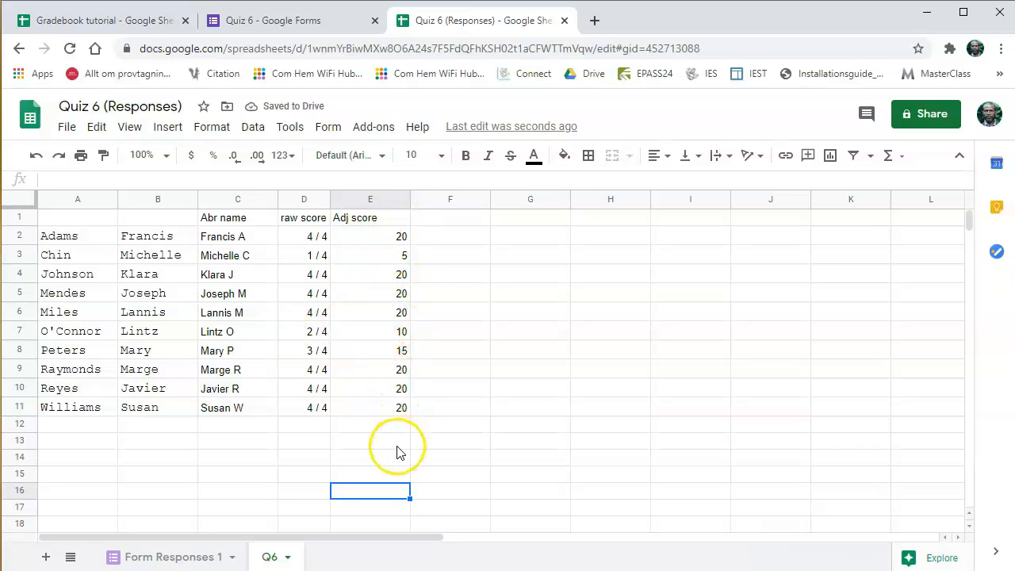
pyautogui.doubleClick(410, 198)
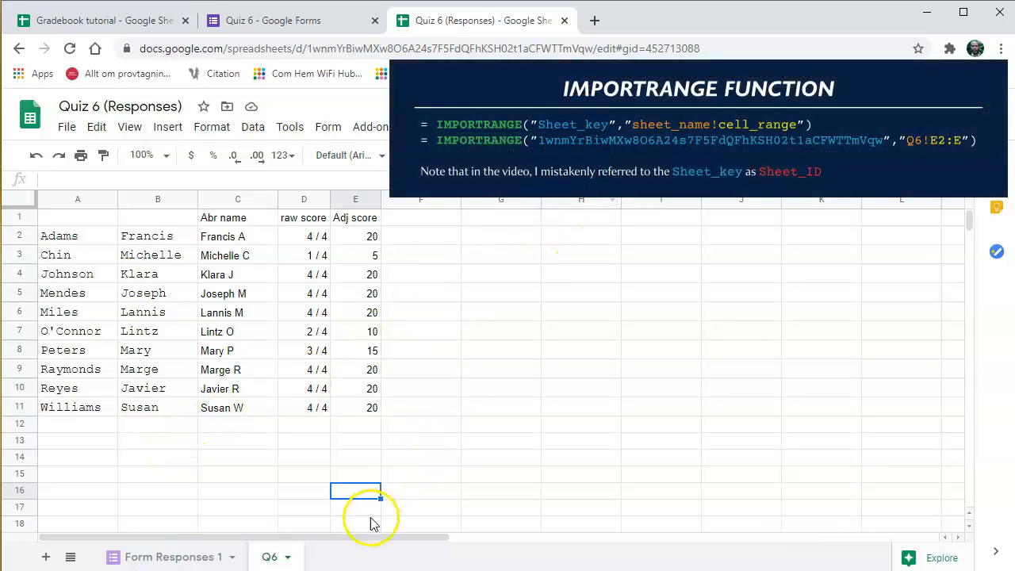
# - Copy the spreadsheet key of Quiz 6 (Responses) from its web address
pyautogui.click(307, 50)
pyautogui.click(314, 46)
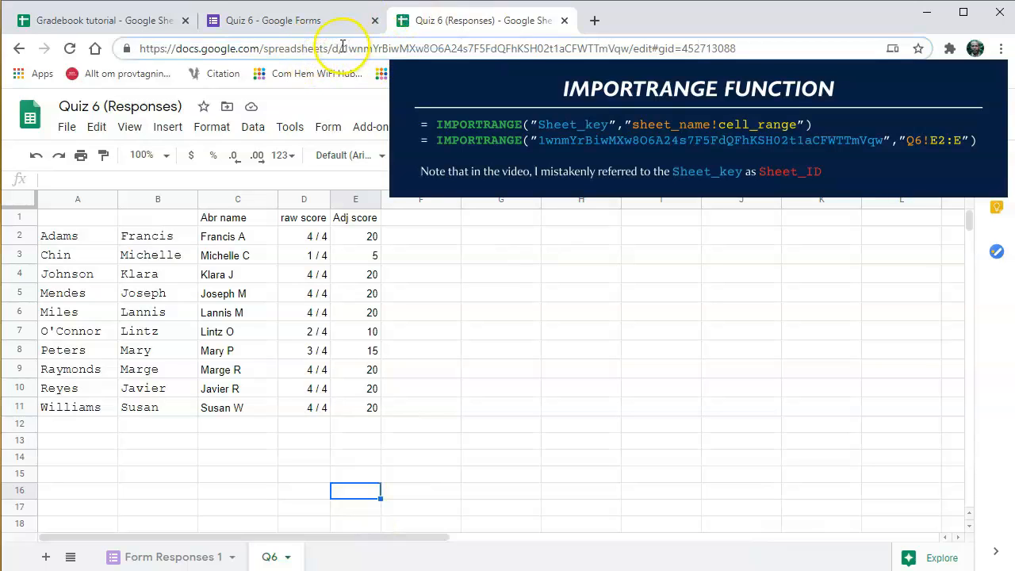
pyautogui.doubleClick(340, 46)
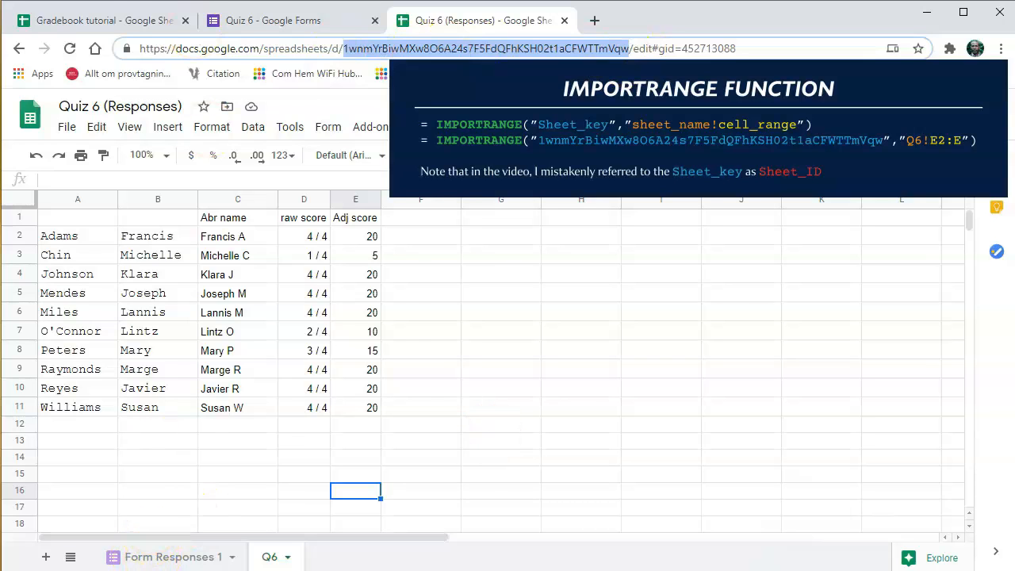
# - In O4 of the Gradebook tutorial's Test & Quizzes sheet, enter an IMPORTRANGE formula with the copied spreadsheet key and the range "q6!e2:e"
pyautogui.click(104, 22)
pyautogui.write('=importrange(')
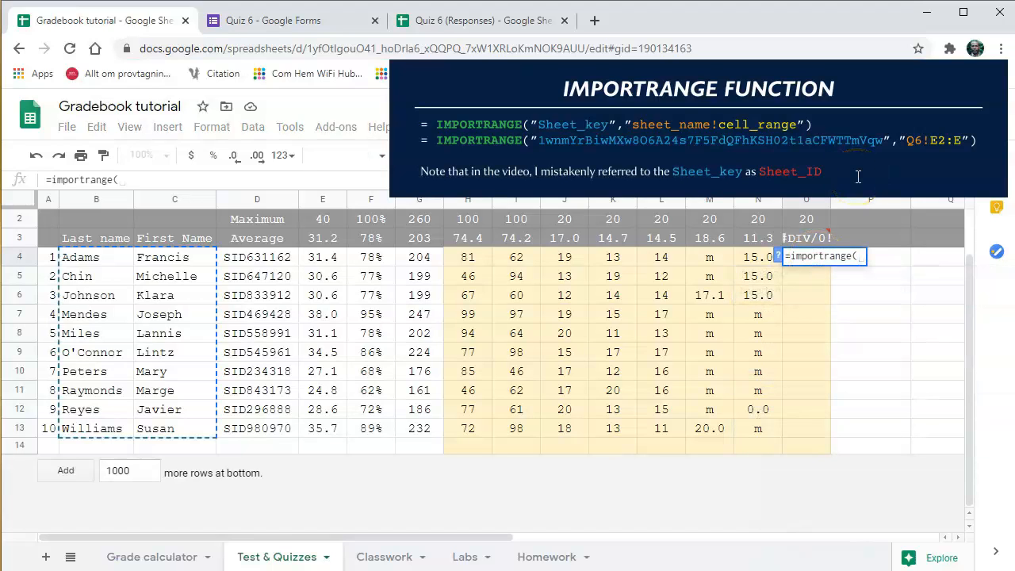
pyautogui.write('"')
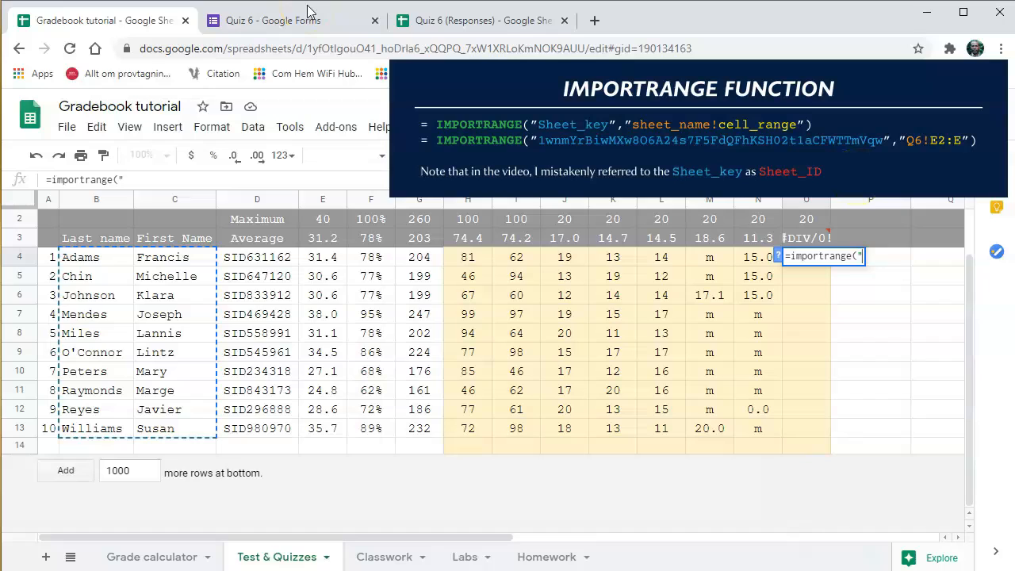
pyautogui.hotkey('ctrl', 'v')
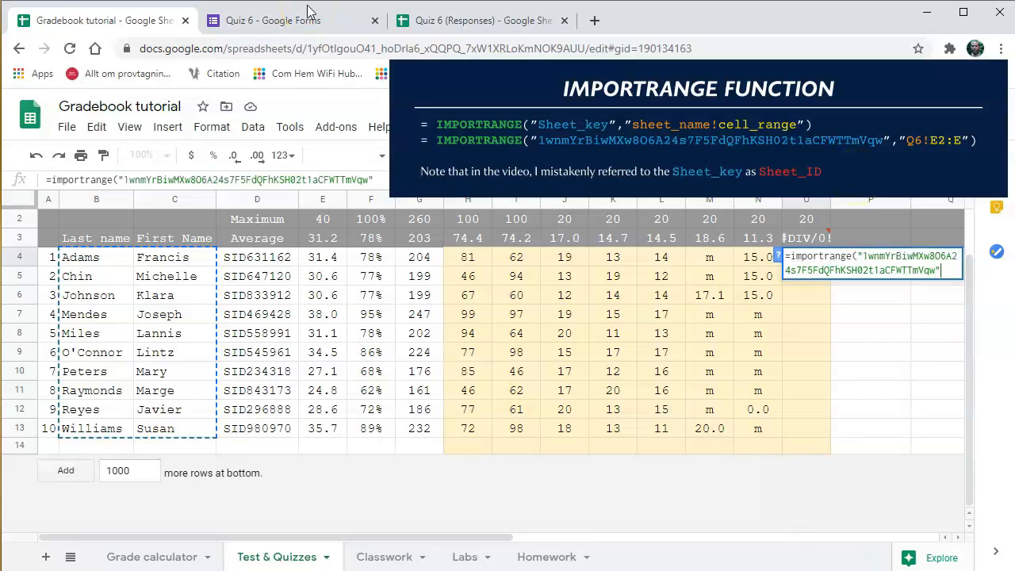
pyautogui.write(',"')
pyautogui.click(412, 19)
pyautogui.click(274, 556)
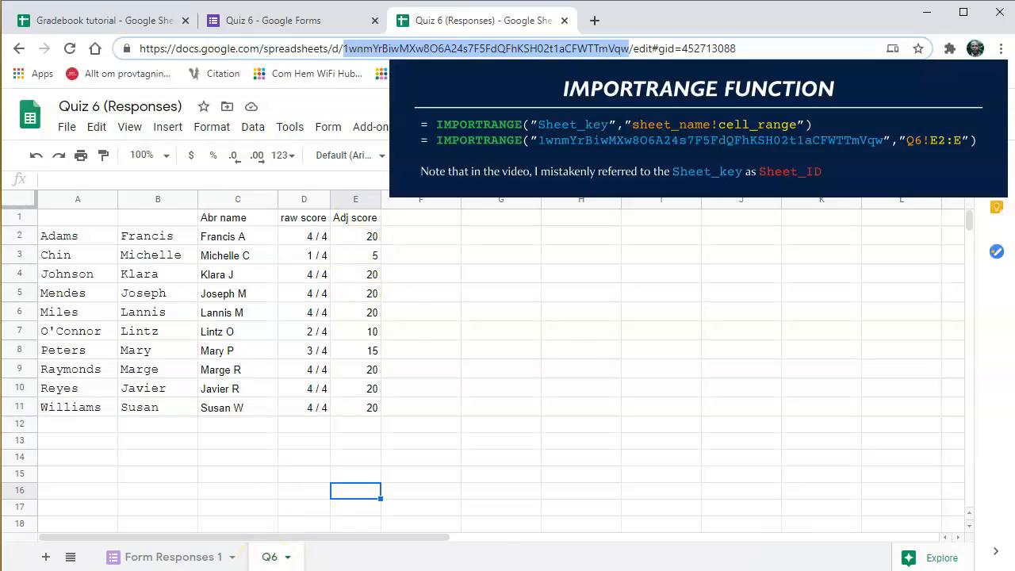
pyautogui.hotkey('ctrl', 'Tab')
pyautogui.write('q6')
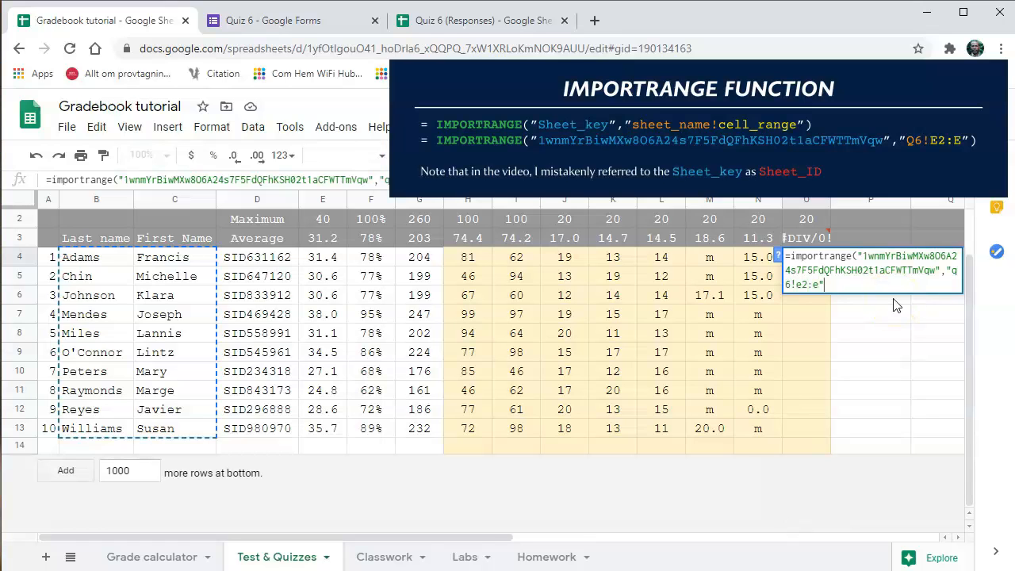
pyautogui.write('!e2:e"')
pyautogui.press('Return')
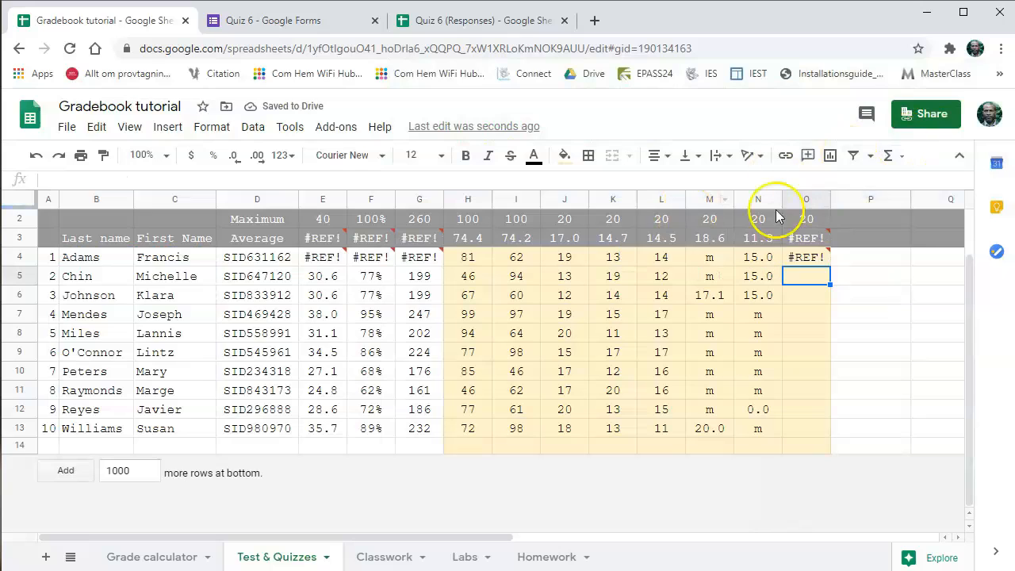
# - Allow the import in O4 to access the responses spreadsheet, and view the Grade calculator sheet
pyautogui.click(806, 257)
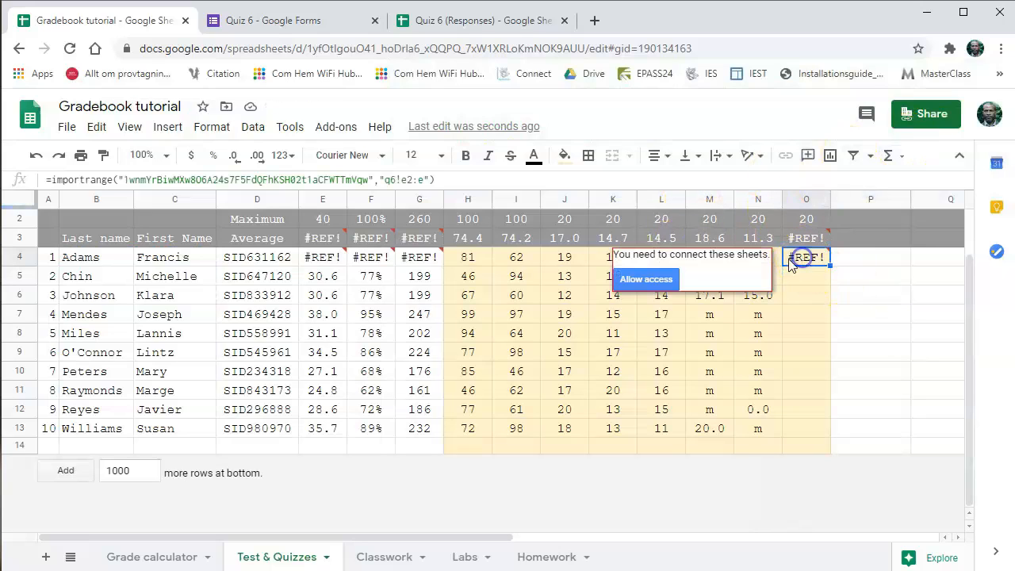
pyautogui.click(651, 280)
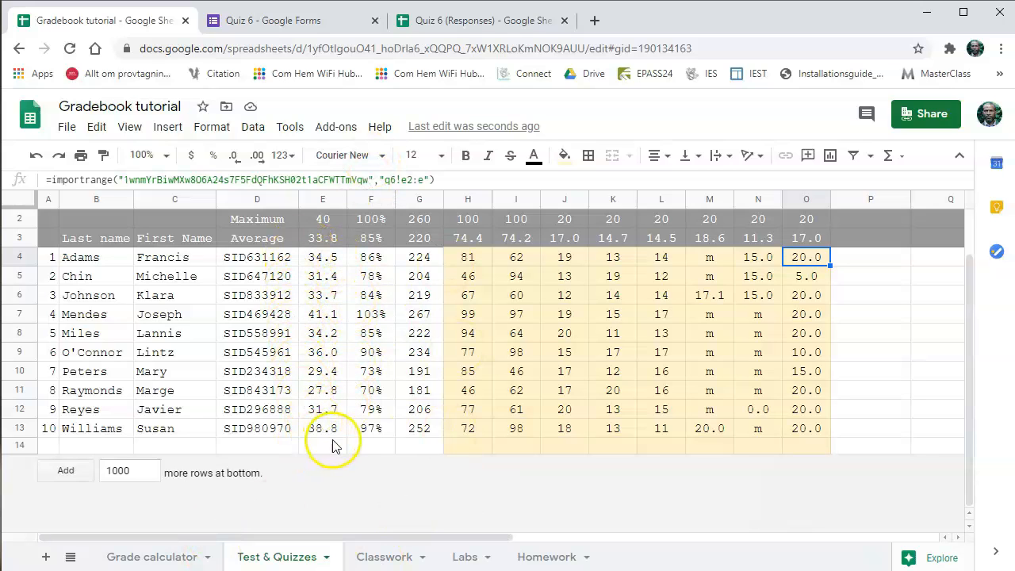
pyautogui.click(137, 558)
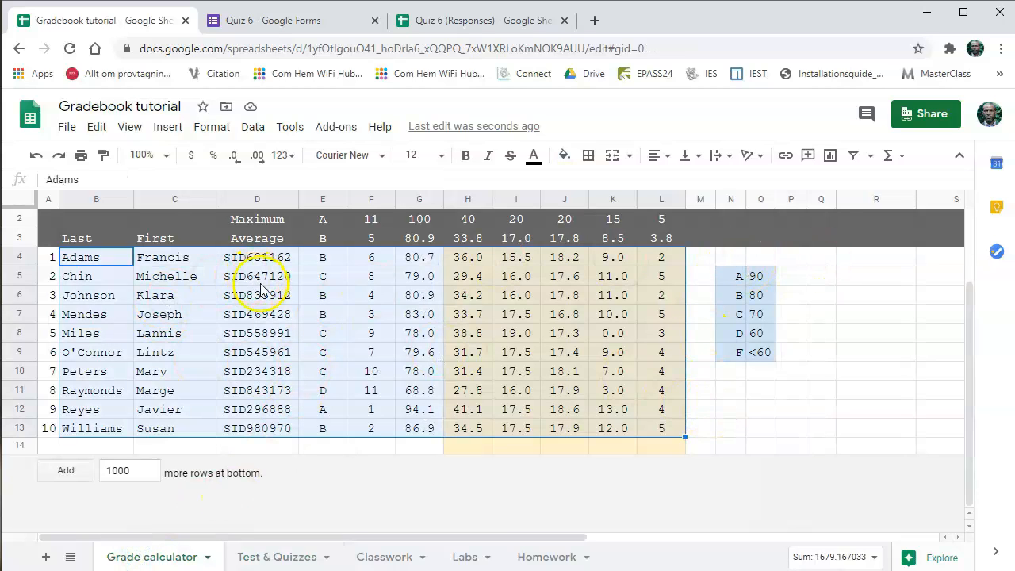
pyautogui.click(754, 390)
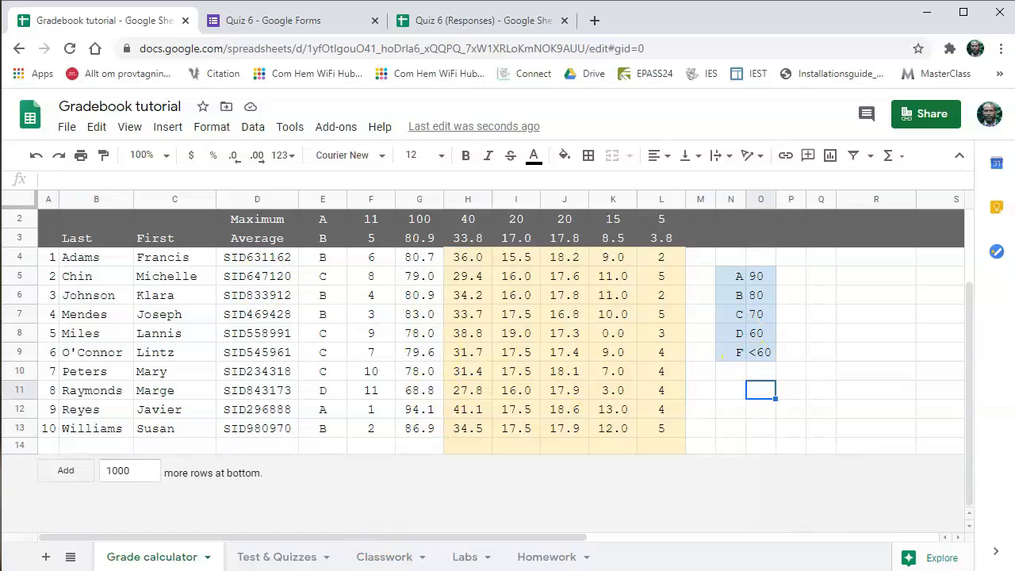